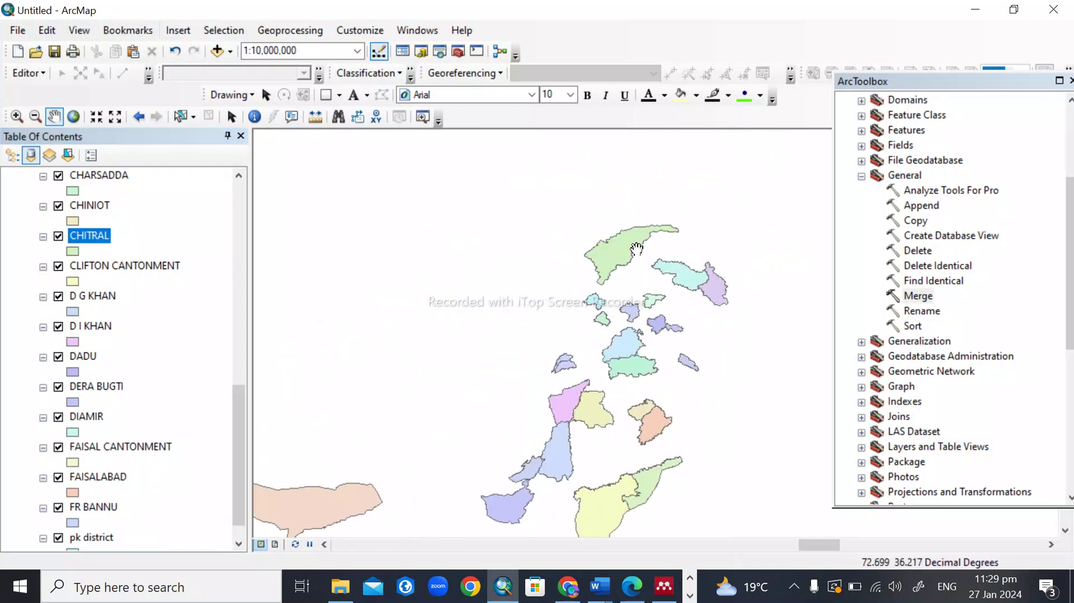
Examine the separate district polygons across the map, from the northern districts to the southern ones.
{"action": "scroll", "coordinate": [628, 245], "scroll_direction": "up", "scroll_amount": 5}
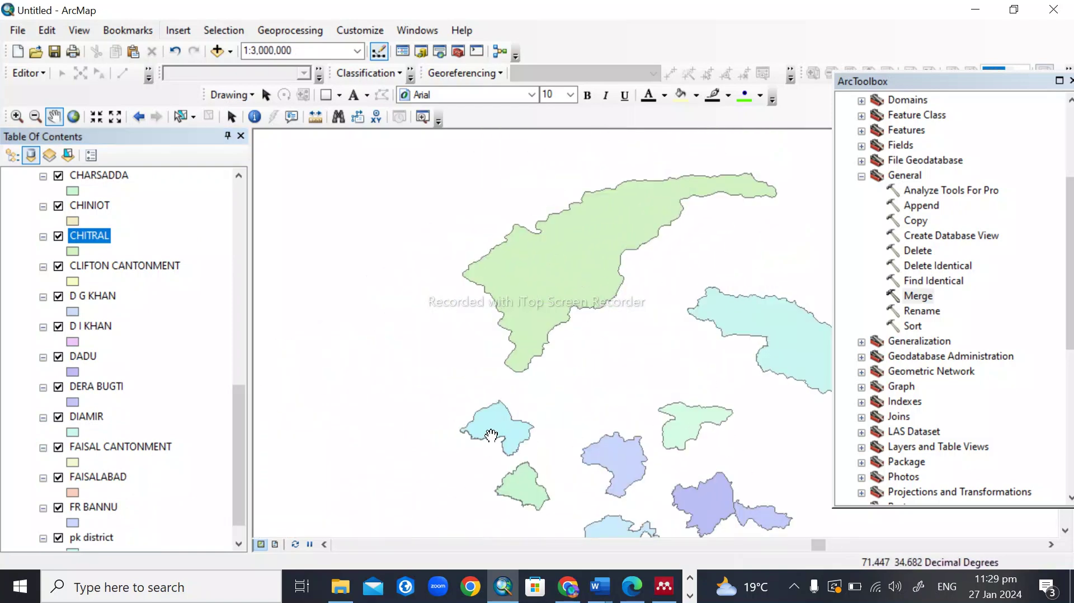
{"action": "left_click_drag", "start_coordinate": [664, 454], "coordinate": [435, 223]}
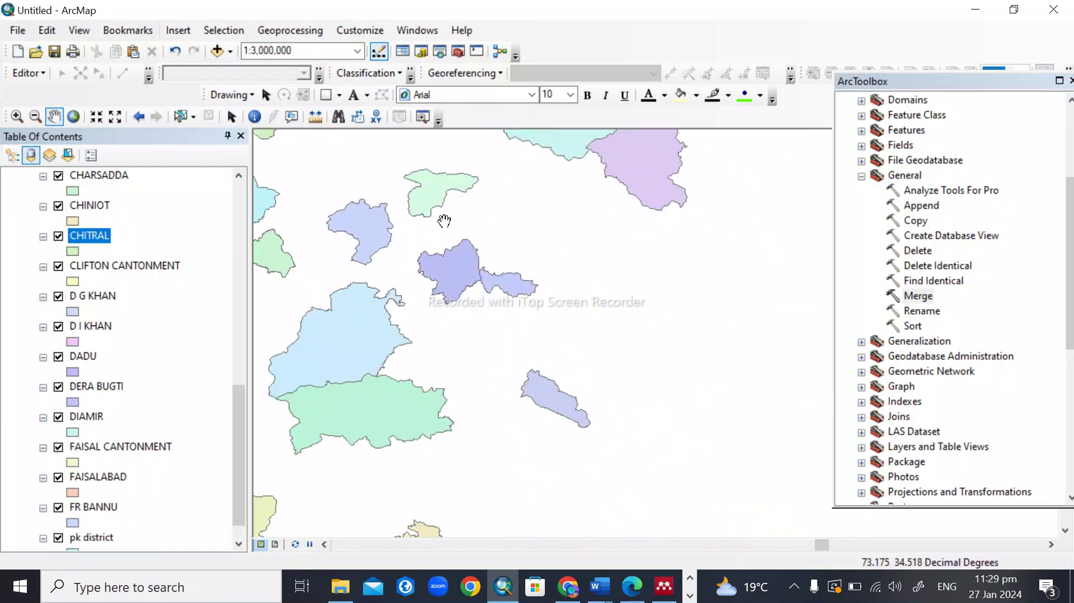
{"action": "left_click_drag", "start_coordinate": [533, 162], "coordinate": [520, 303]}
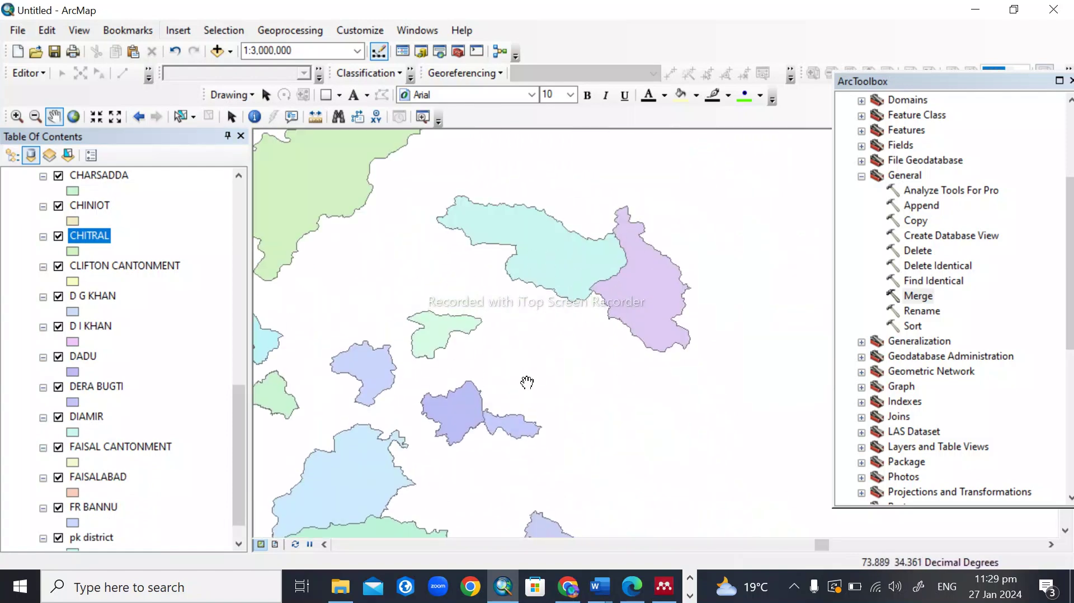
{"action": "scroll", "coordinate": [528, 384], "scroll_direction": "down", "scroll_amount": 4}
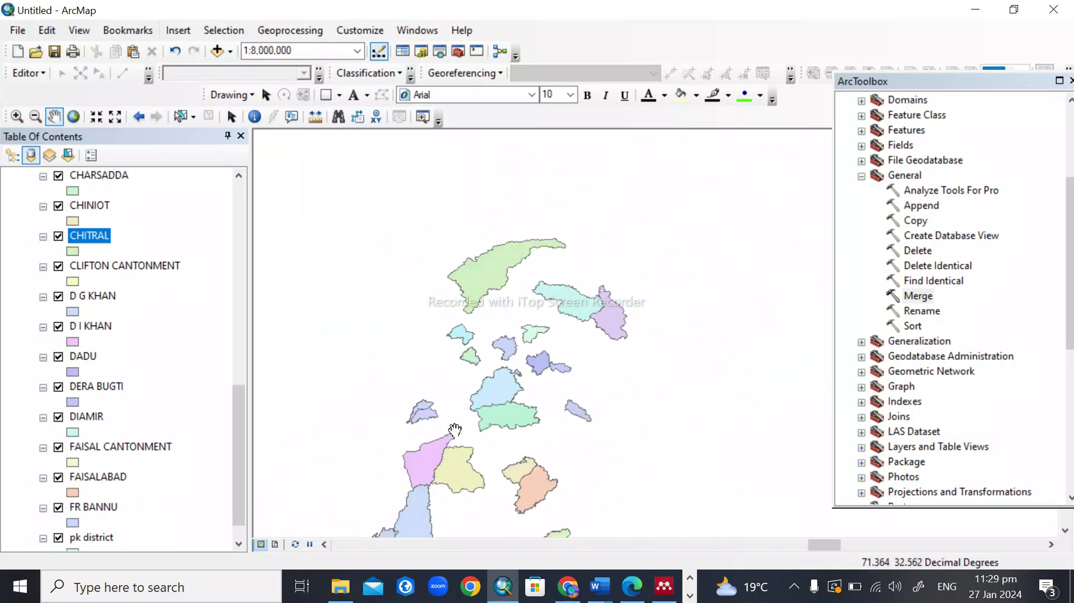
{"action": "scroll", "coordinate": [523, 430], "scroll_direction": "down", "scroll_amount": 2}
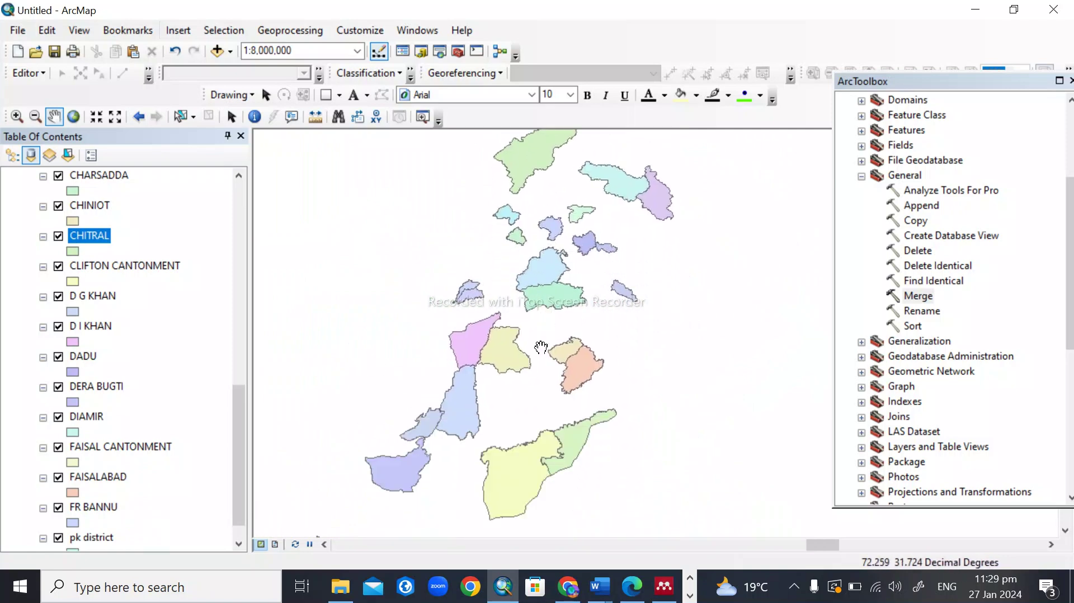
{"action": "left_click_drag", "start_coordinate": [547, 454], "coordinate": [642, 379]}
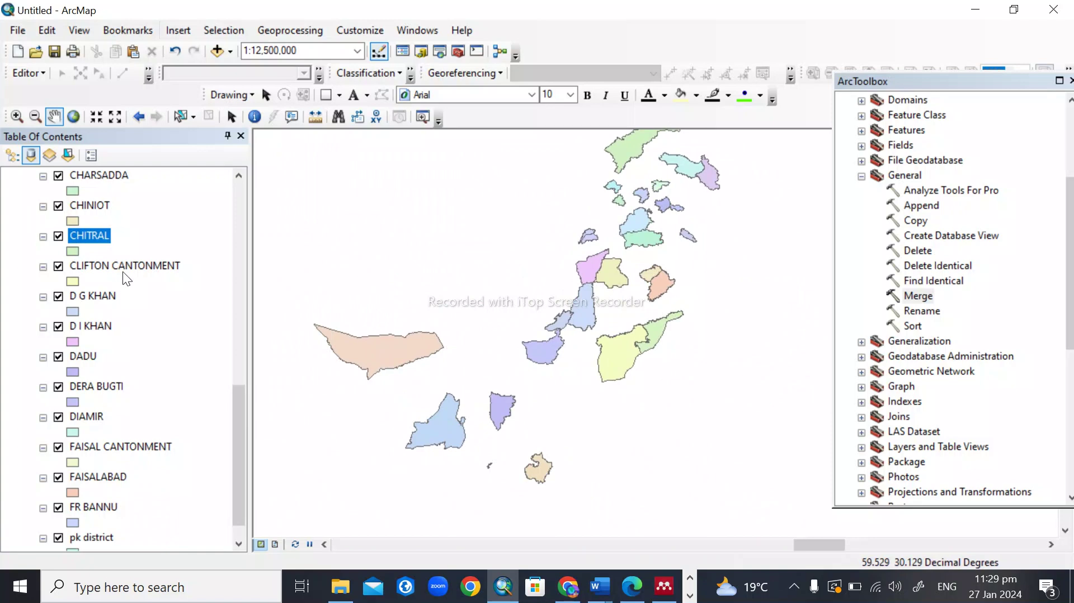
{"action": "left_click", "coordinate": [170, 223]}
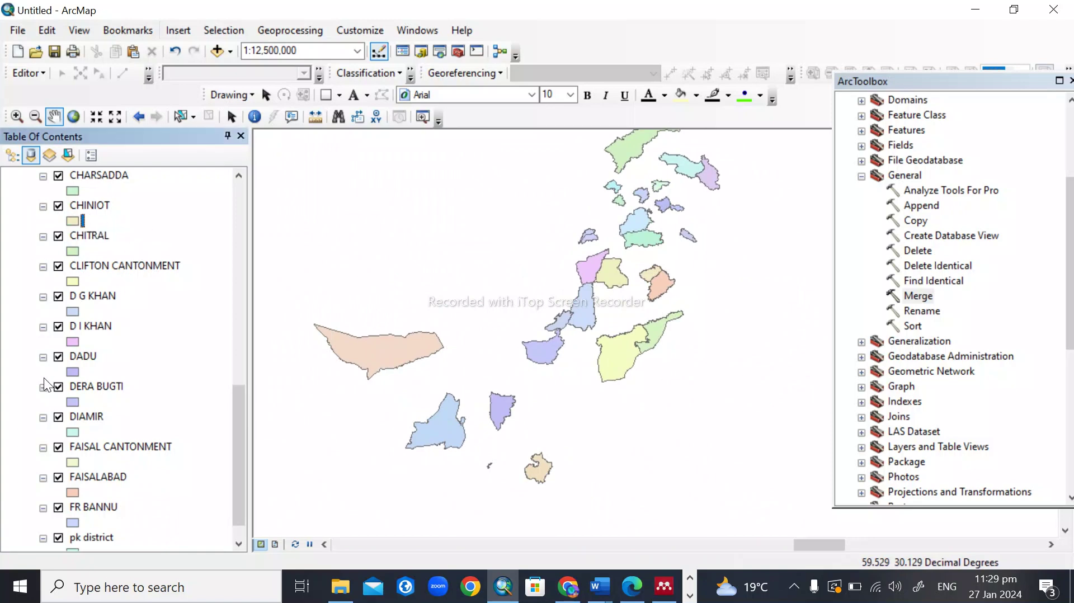
Hide the district layers from CHITRAL through FR BANNU on the map.
{"action": "left_click", "coordinate": [59, 236]}
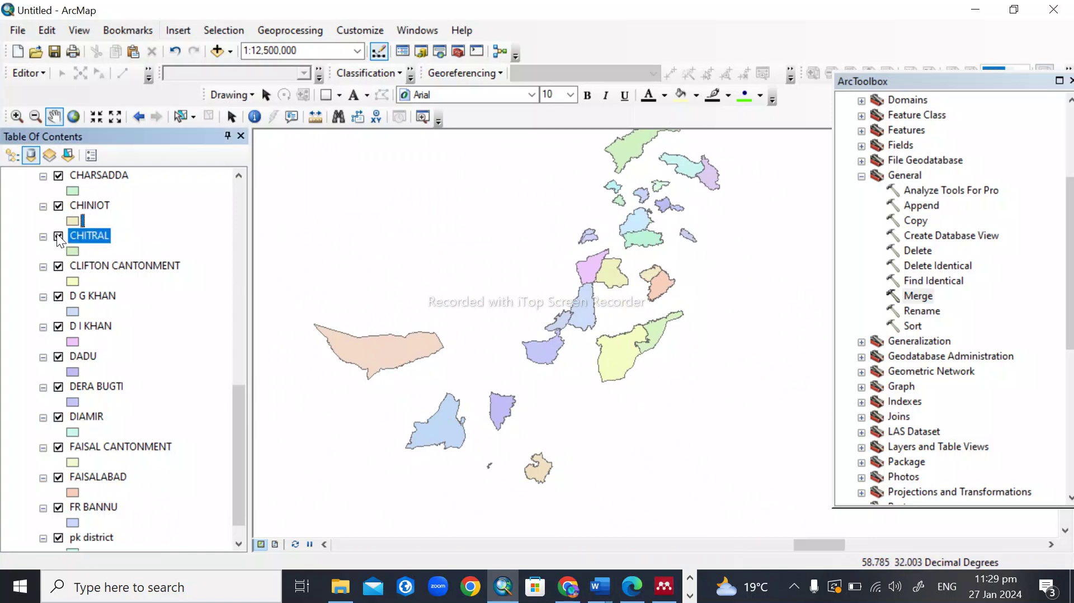
{"action": "left_click", "coordinate": [59, 267]}
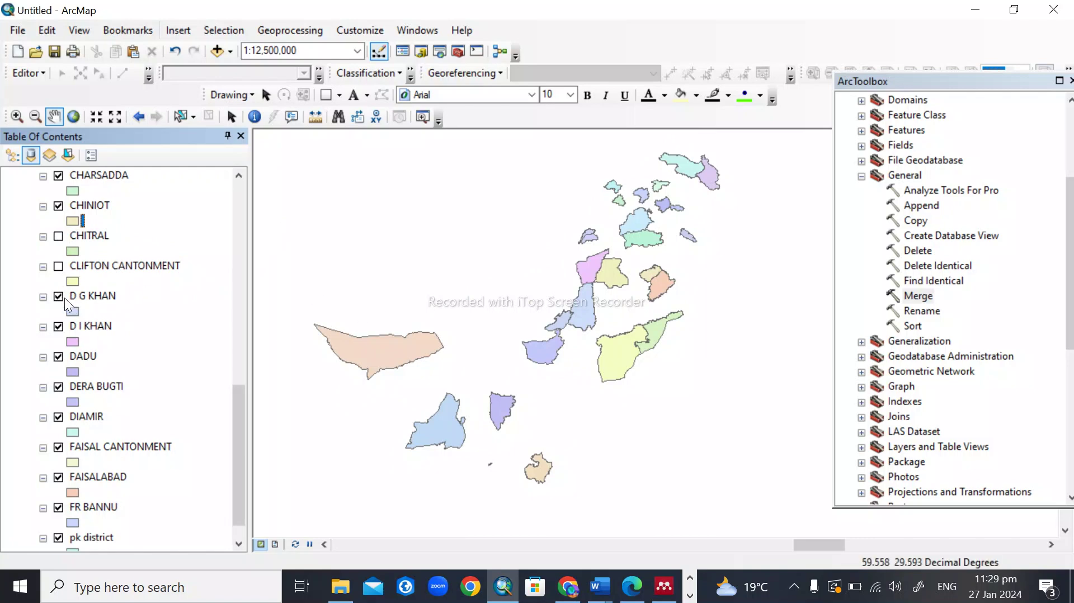
{"action": "left_click", "coordinate": [59, 297]}
{"action": "left_click", "coordinate": [59, 327]}
{"action": "left_click", "coordinate": [58, 357]}
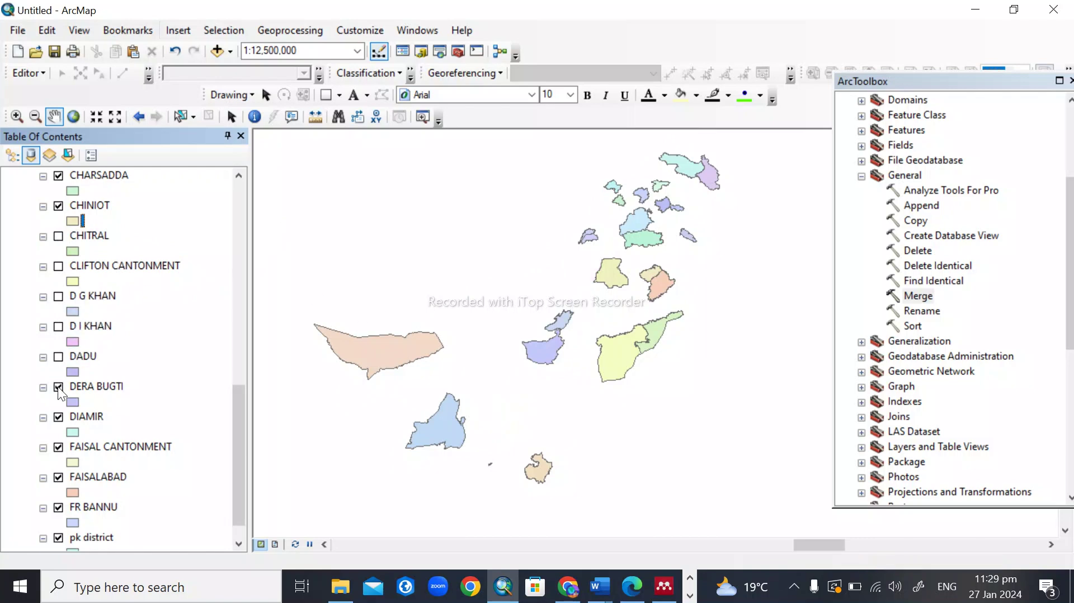
{"action": "left_click", "coordinate": [58, 388]}
{"action": "left_click", "coordinate": [58, 417]}
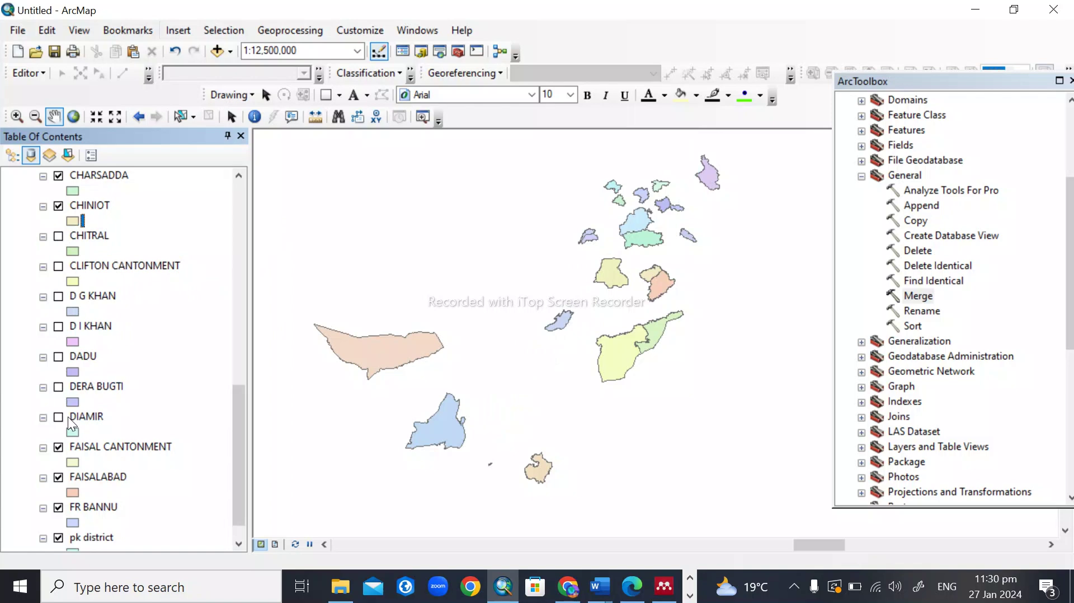
{"action": "left_click", "coordinate": [58, 448]}
{"action": "left_click", "coordinate": [59, 508]}
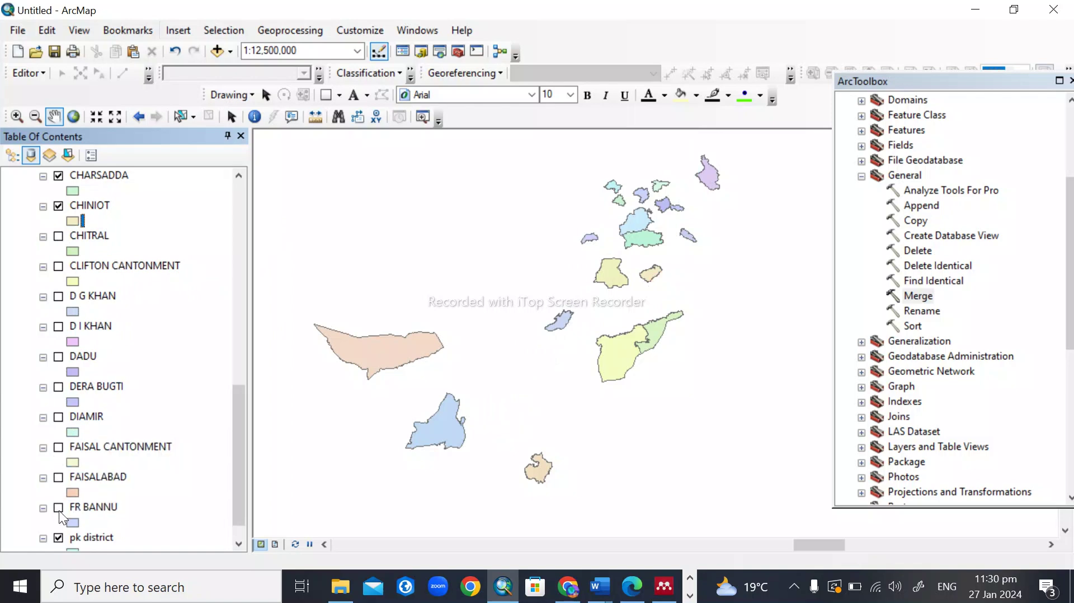
Show the hidden district layers again, from FR BANNU back up to CHITRAL.
{"action": "left_click", "coordinate": [58, 508]}
{"action": "left_click", "coordinate": [58, 508]}
{"action": "left_click", "coordinate": [58, 507]}
{"action": "left_click", "coordinate": [58, 478]}
{"action": "left_click", "coordinate": [59, 448]}
{"action": "left_click", "coordinate": [59, 417]}
{"action": "left_click", "coordinate": [58, 387]}
{"action": "left_click", "coordinate": [58, 358]}
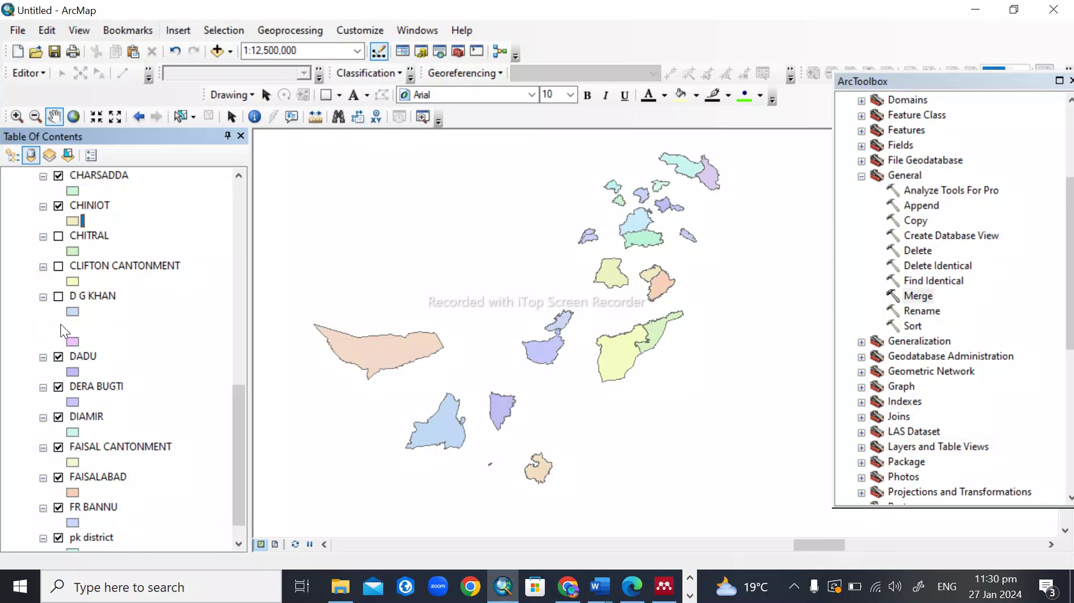
{"action": "left_click", "coordinate": [59, 326]}
{"action": "left_click", "coordinate": [58, 297]}
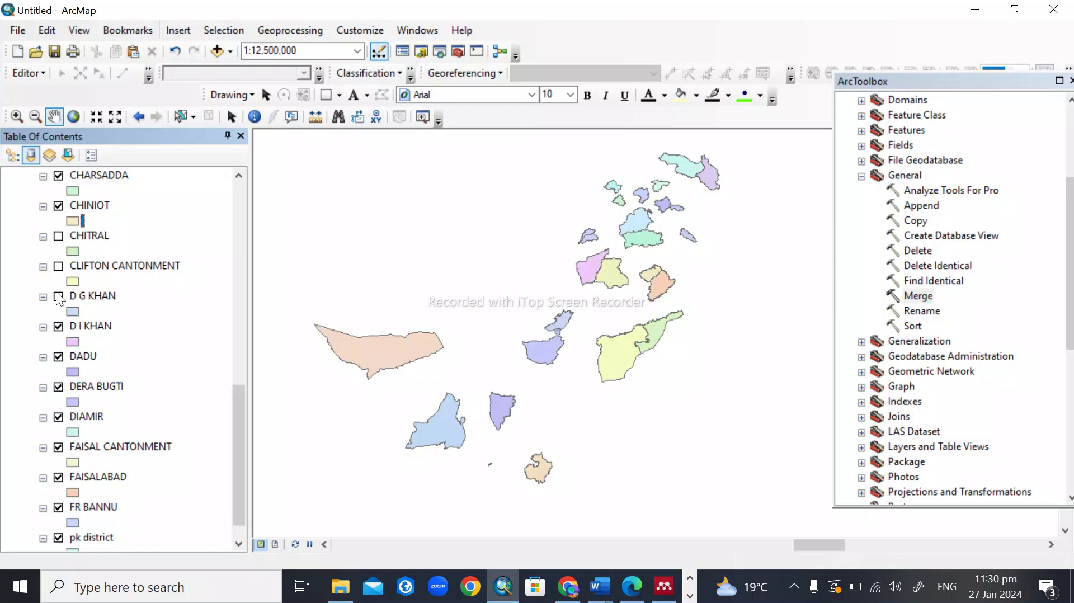
{"action": "left_click", "coordinate": [59, 236]}
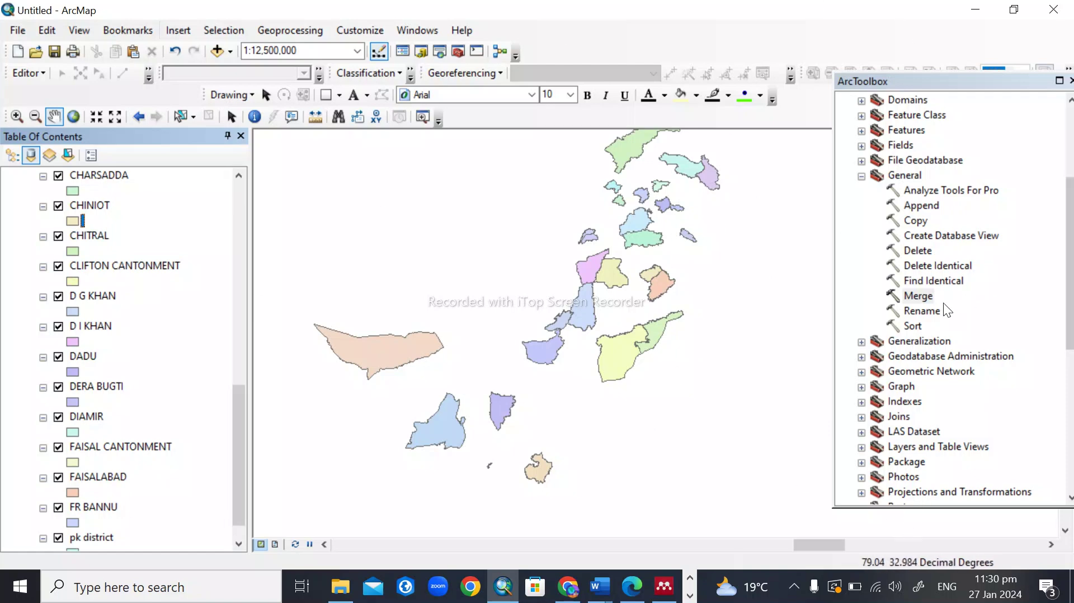
Open the Merge tool and add ABBOTTABAD, ASTORE and ATTOCK as input datasets.
{"action": "double_click", "coordinate": [919, 297]}
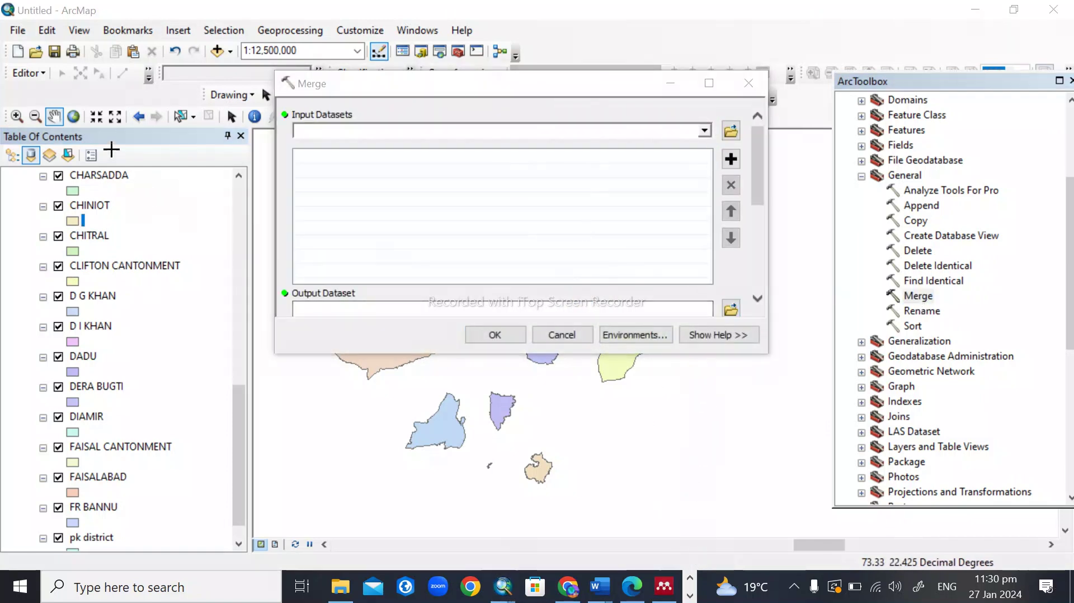
{"action": "mouse_move", "coordinate": [163, 175]}
{"action": "left_mouse_down"}
{"action": "mouse_move", "coordinate": [179, 364]}
{"action": "mouse_move", "coordinate": [173, 422]}
{"action": "mouse_move", "coordinate": [213, 493]}
{"action": "mouse_move", "coordinate": [234, 498]}
{"action": "left_mouse_up"}
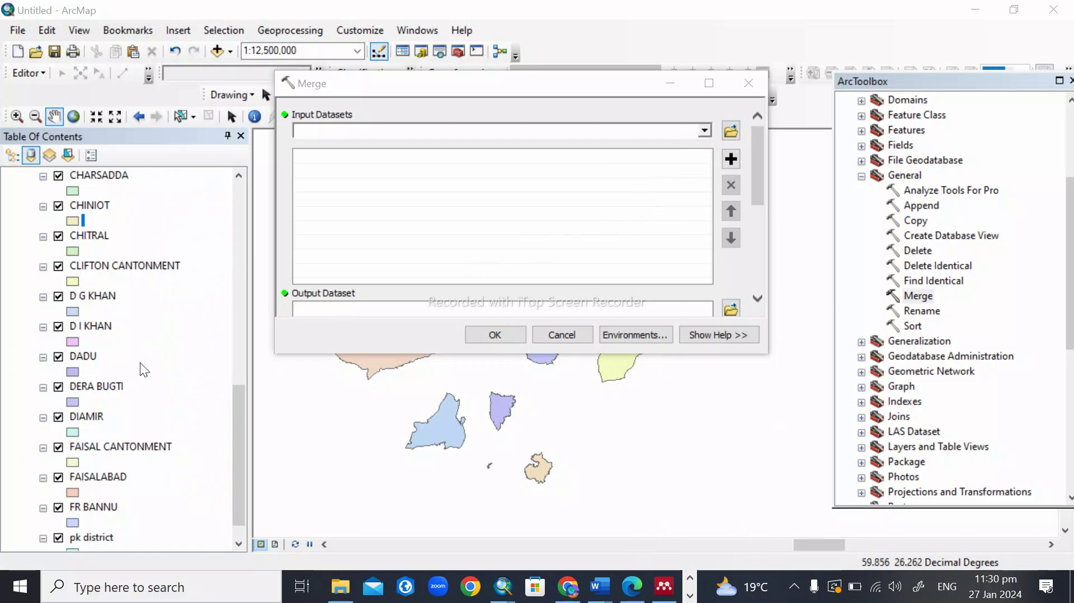
{"action": "left_click", "coordinate": [706, 131]}
{"action": "scroll", "coordinate": [369, 263], "scroll_direction": "down", "scroll_amount": 6}
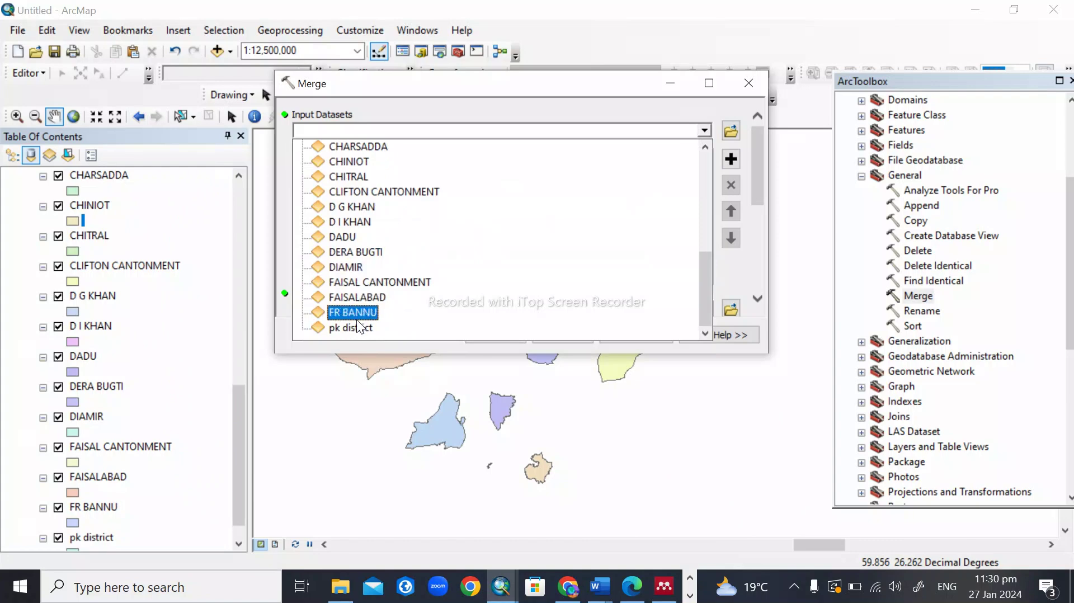
{"action": "scroll", "coordinate": [392, 280], "scroll_direction": "up", "scroll_amount": 6}
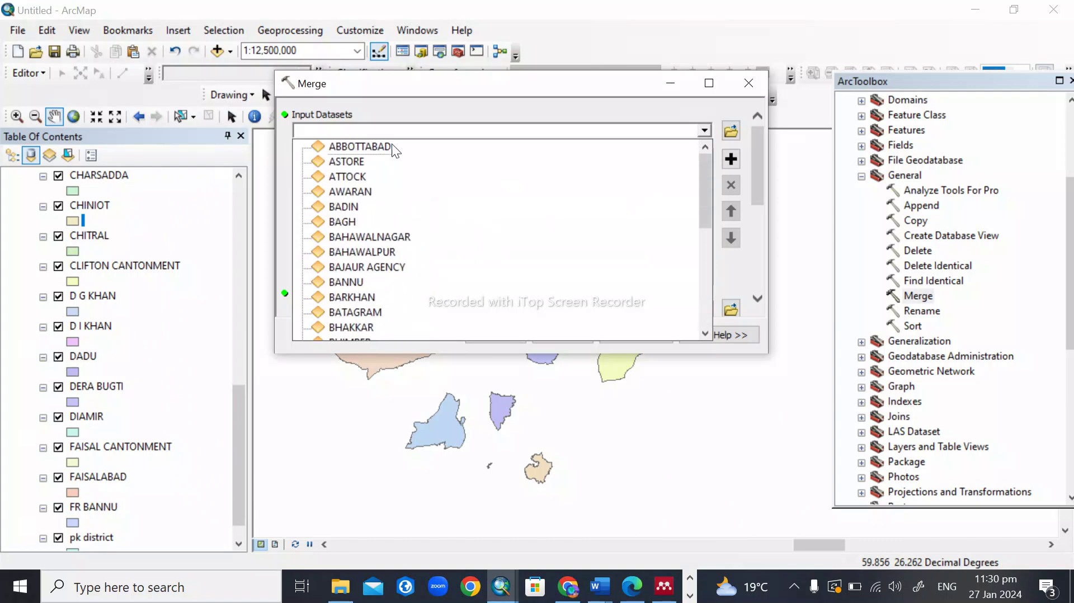
{"action": "left_click", "coordinate": [358, 144]}
{"action": "left_click", "coordinate": [705, 131]}
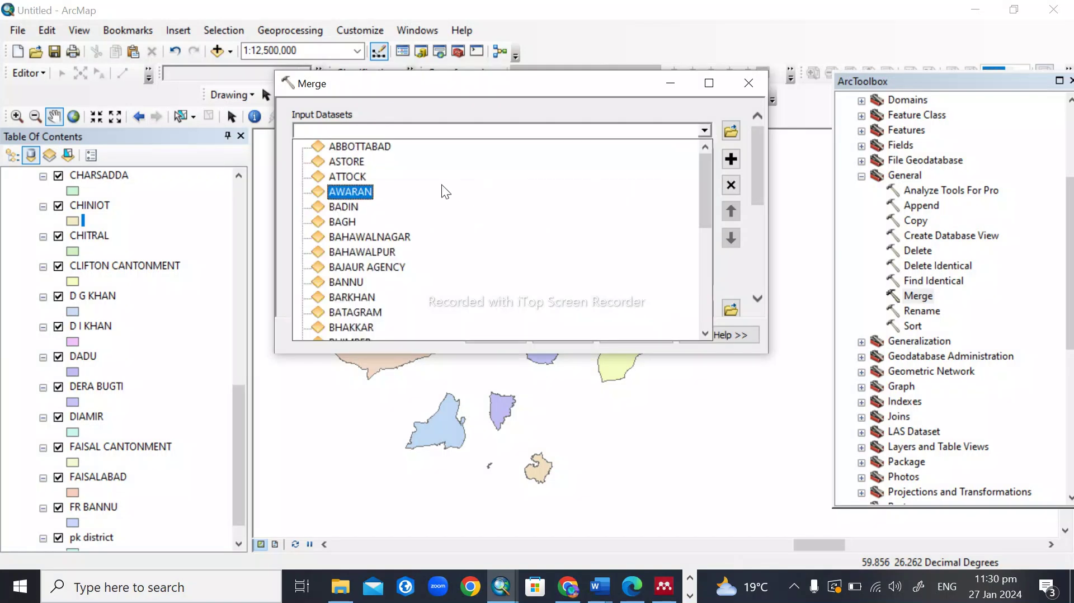
{"action": "left_click", "coordinate": [367, 162]}
{"action": "left_click", "coordinate": [705, 130]}
{"action": "left_click", "coordinate": [352, 177]}
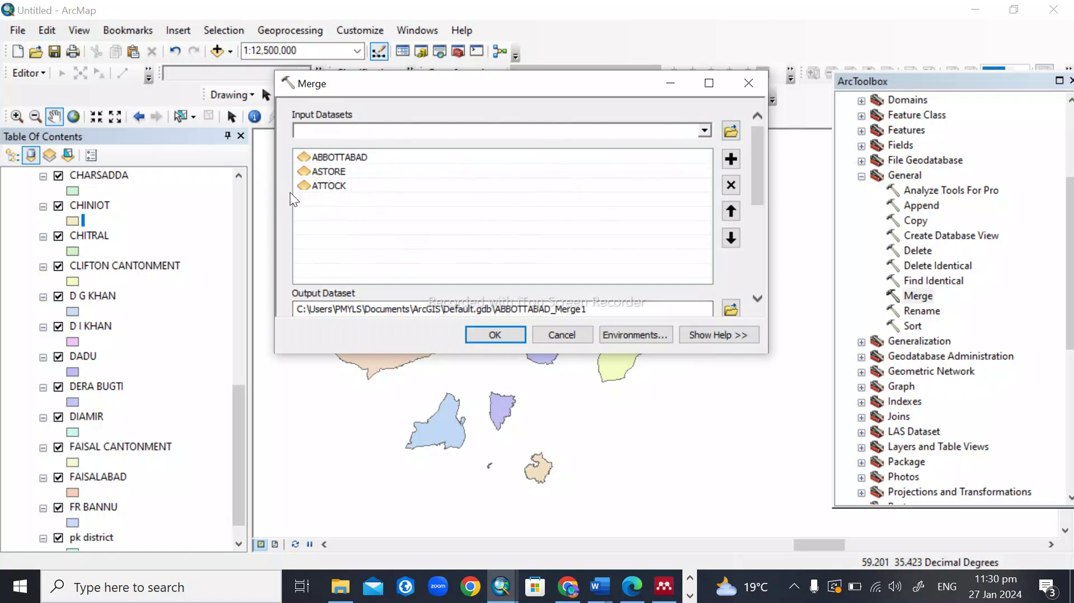
Add ATTOCK to the Merge inputs two more times, and remove the last duplicate entry.
{"action": "left_click", "coordinate": [704, 130]}
{"action": "left_click", "coordinate": [352, 175]}
{"action": "left_click", "coordinate": [705, 131]}
{"action": "left_click", "coordinate": [361, 177]}
{"action": "left_click", "coordinate": [330, 216]}
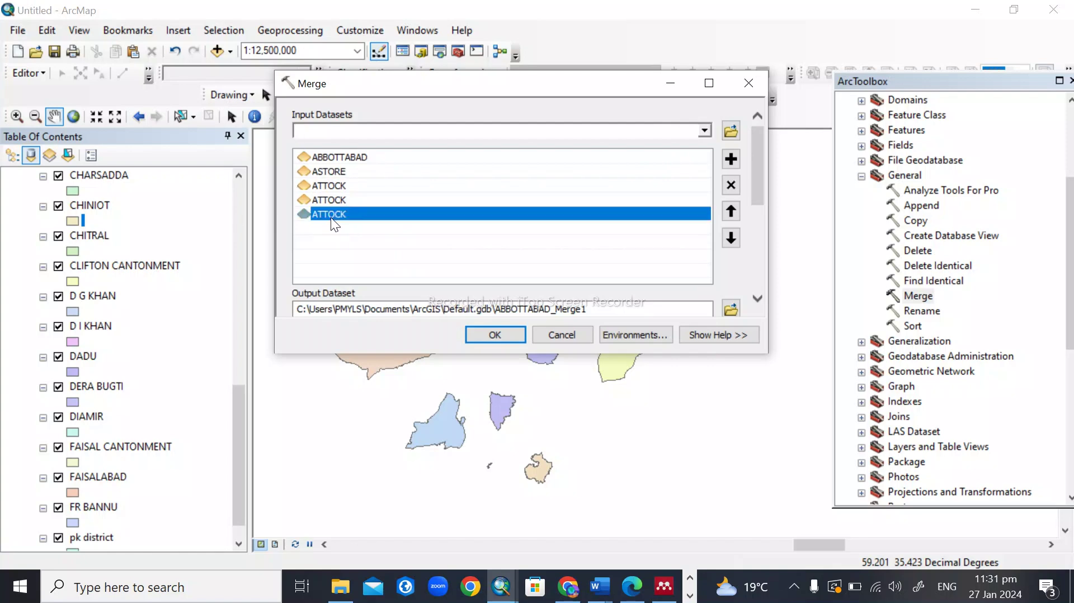
{"action": "left_click", "coordinate": [734, 184]}
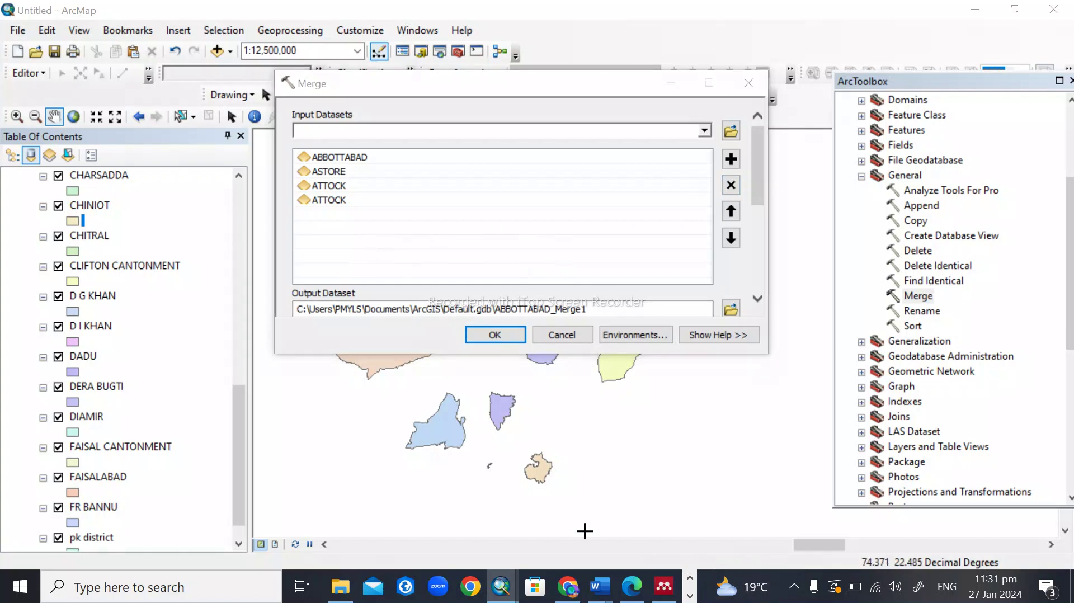
{"action": "left_click_drag", "start_coordinate": [370, 216], "coordinate": [381, 149]}
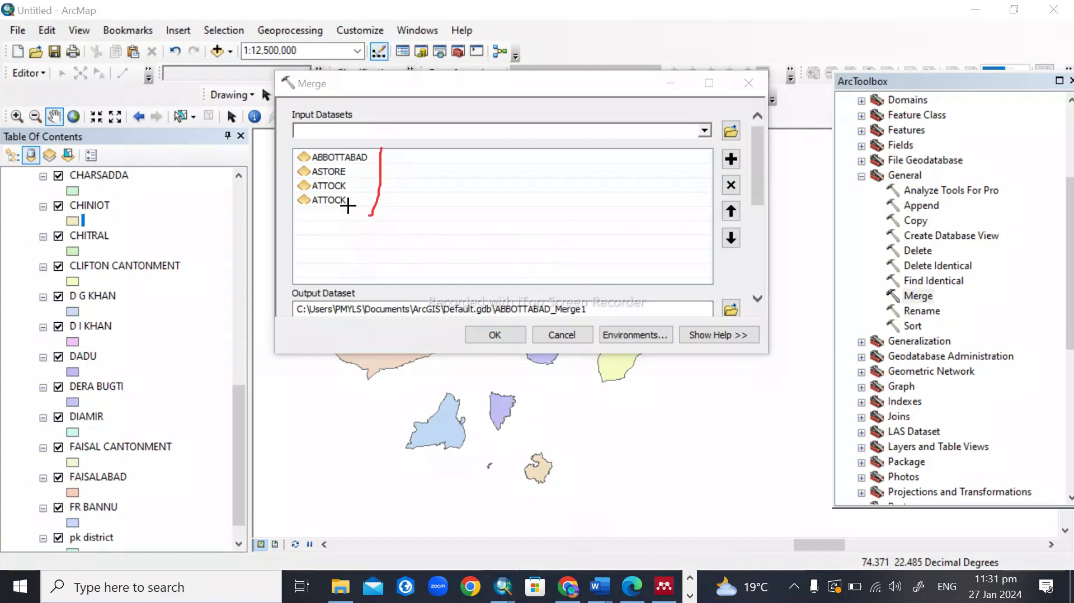
{"action": "left_click_drag", "start_coordinate": [371, 216], "coordinate": [353, 199]}
{"action": "mouse_move", "coordinate": [381, 147]}
{"action": "left_mouse_down"}
{"action": "mouse_move", "coordinate": [367, 174]}
{"action": "mouse_move", "coordinate": [379, 147]}
{"action": "mouse_move", "coordinate": [400, 168]}
{"action": "left_mouse_up"}
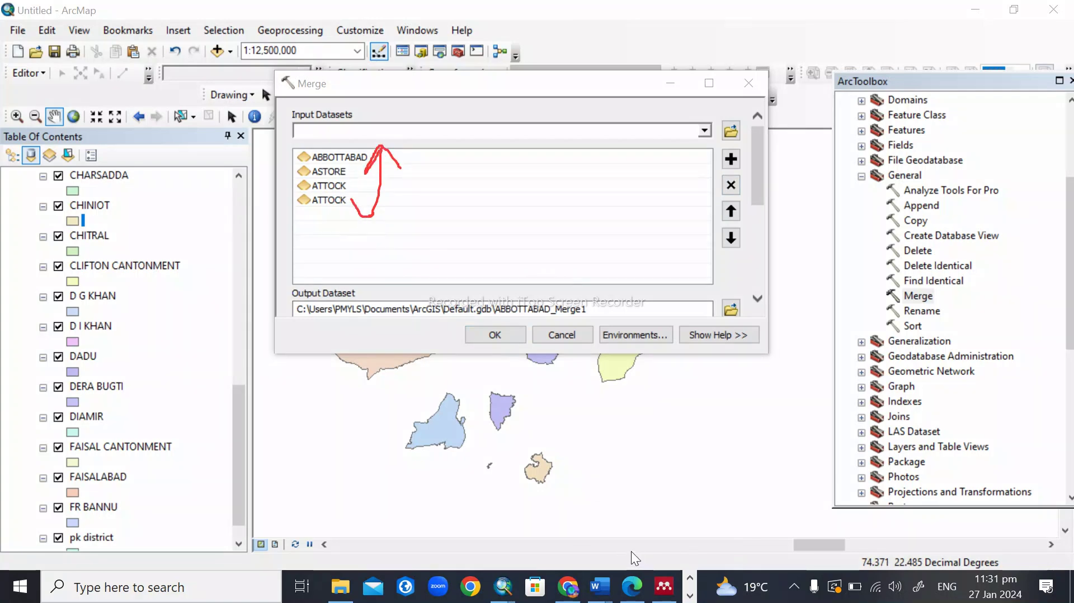
Move the last ATTOCK entry to the top of the Merge input datasets.
{"action": "left_click", "coordinate": [331, 202]}
{"action": "left_click", "coordinate": [331, 200]}
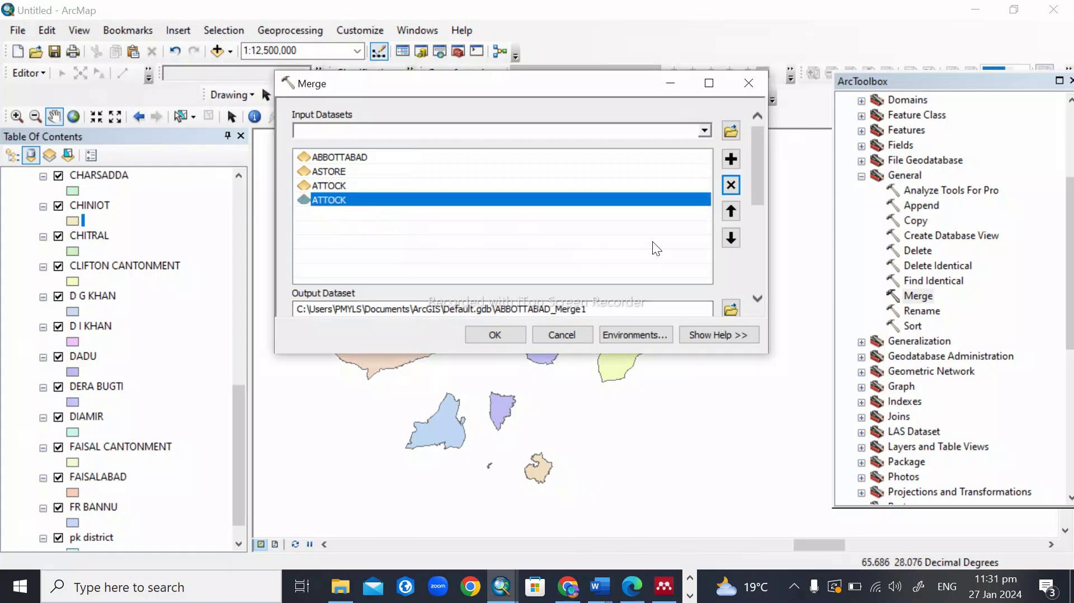
{"action": "left_click", "coordinate": [732, 211]}
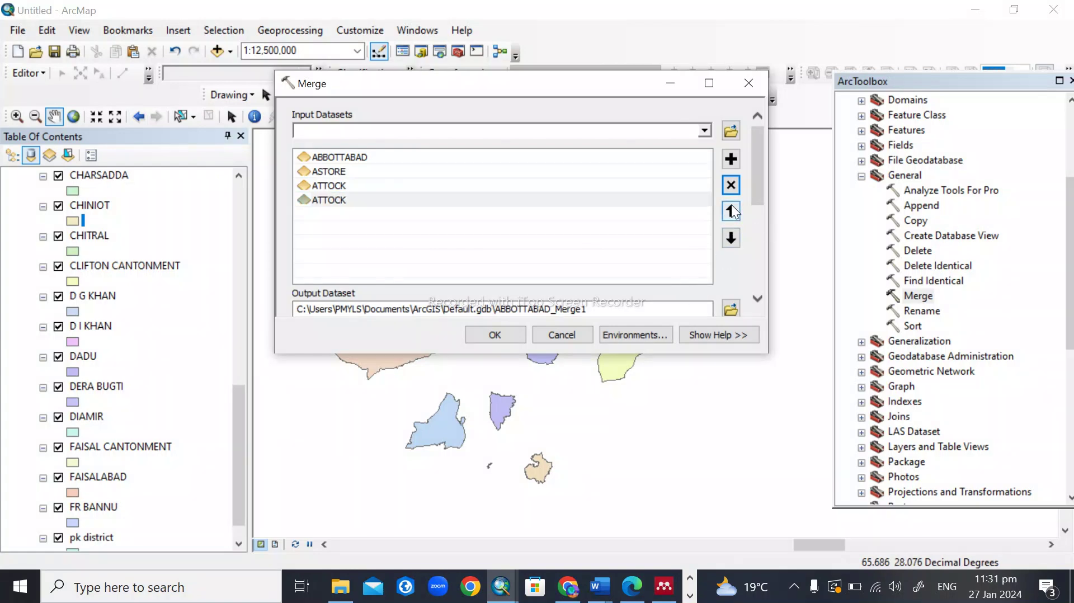
{"action": "left_click", "coordinate": [731, 208]}
{"action": "left_click", "coordinate": [731, 211]}
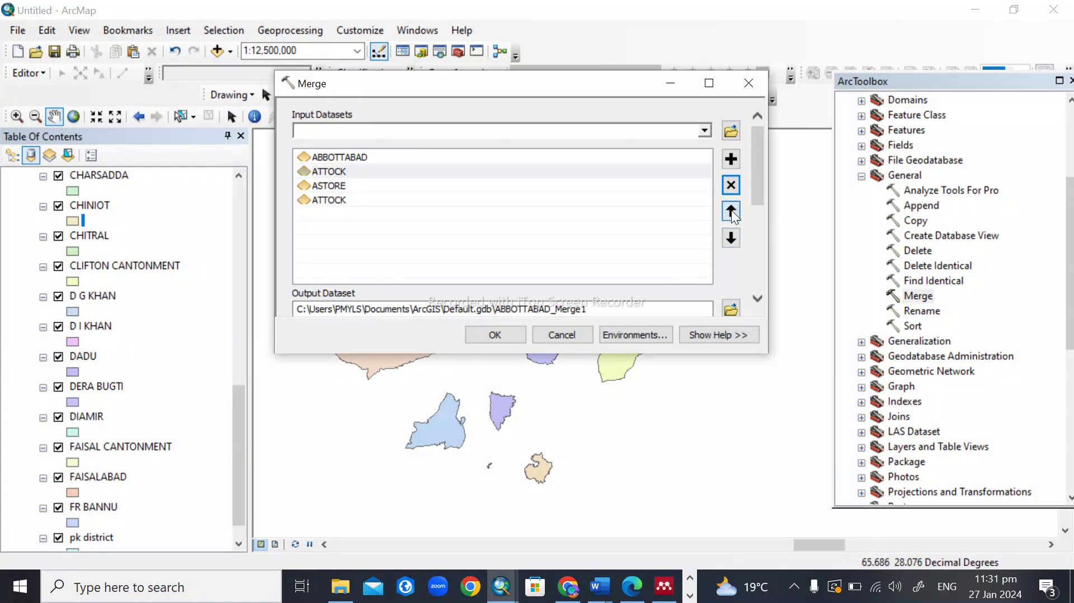
{"action": "left_click", "coordinate": [731, 211]}
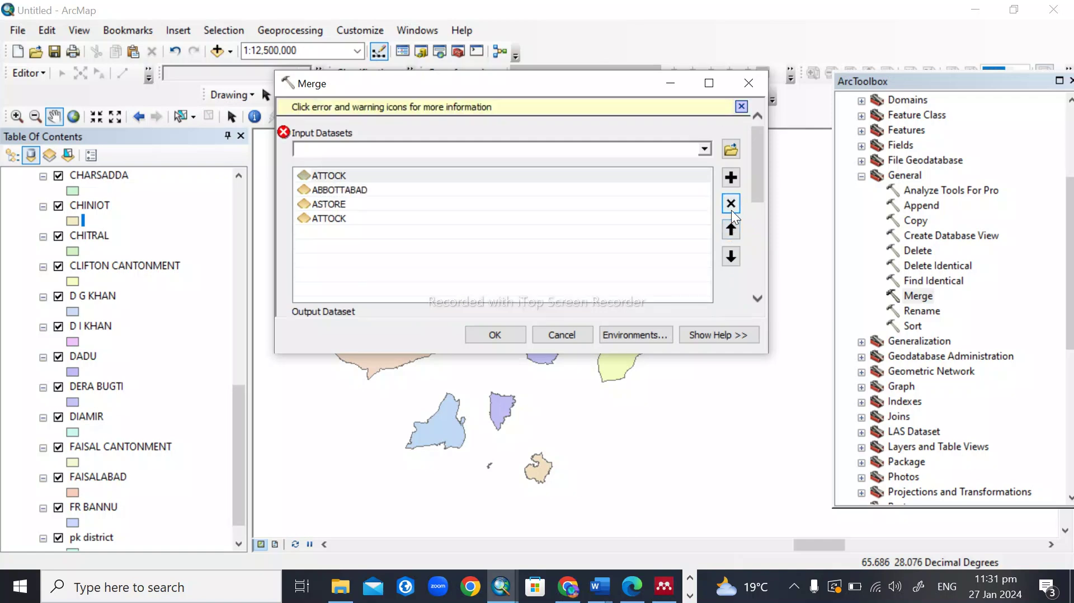
Move ABBOTTABAD to the bottom of the Merge input datasets and keep it selected.
{"action": "left_click", "coordinate": [338, 178]}
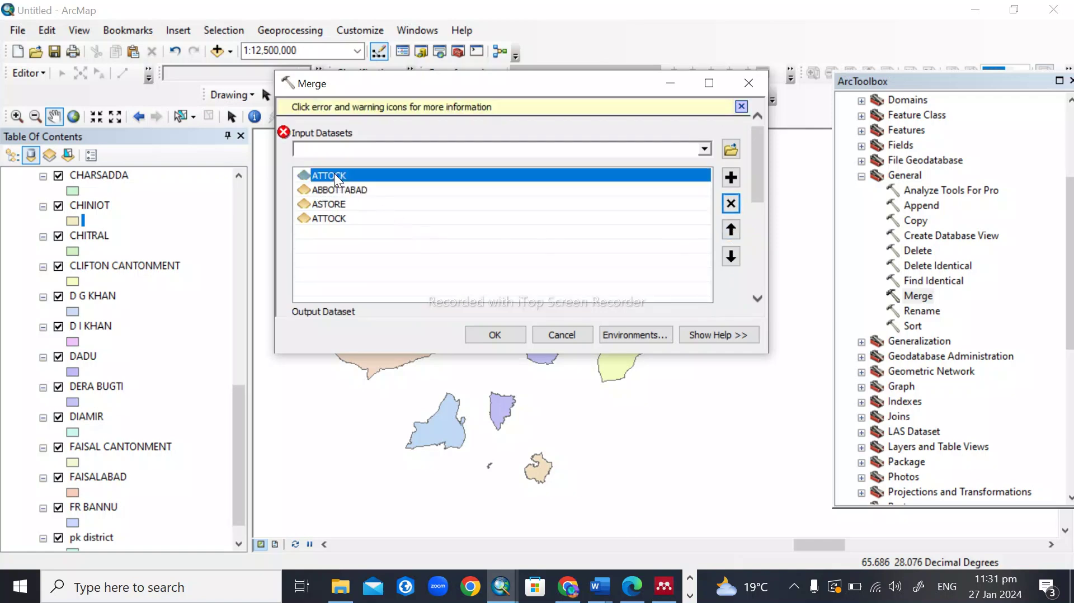
{"action": "left_click", "coordinate": [338, 190]}
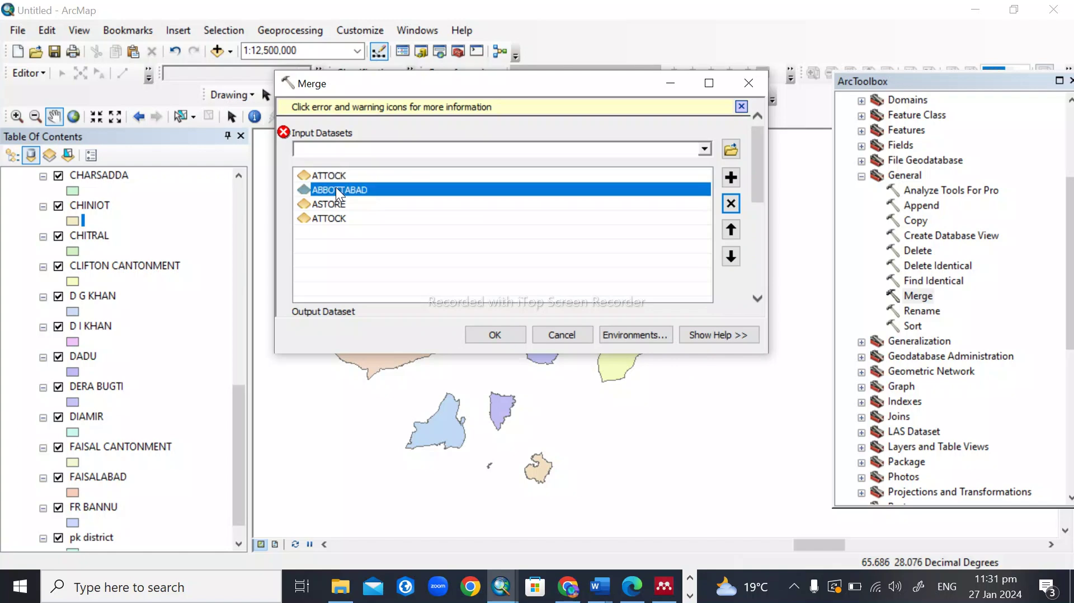
{"action": "left_click", "coordinate": [731, 256]}
{"action": "left_click", "coordinate": [732, 256]}
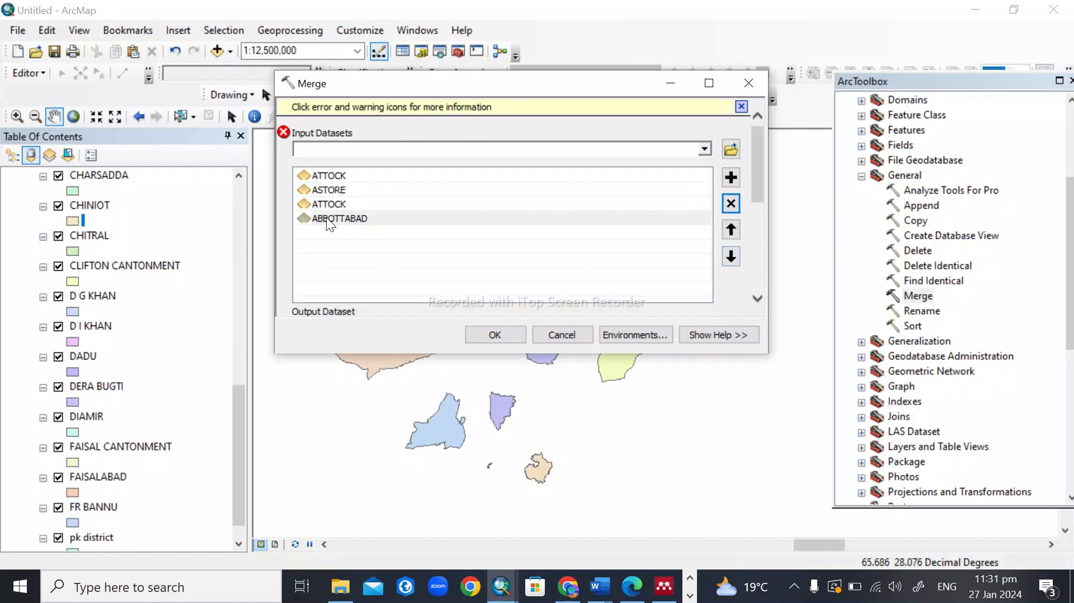
{"action": "left_click", "coordinate": [328, 220]}
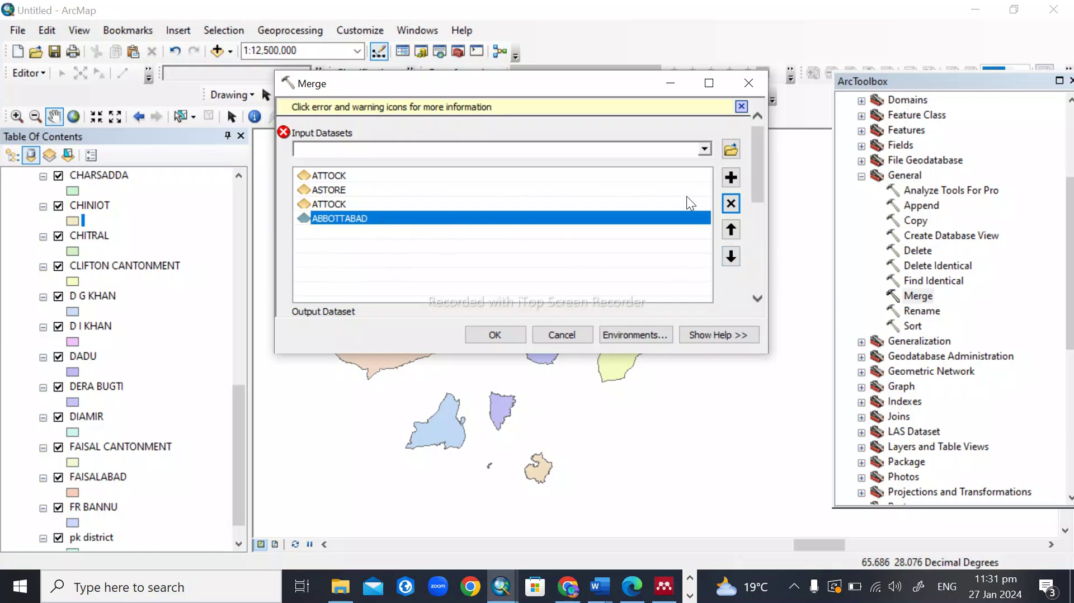
{"action": "left_click", "coordinate": [733, 178]}
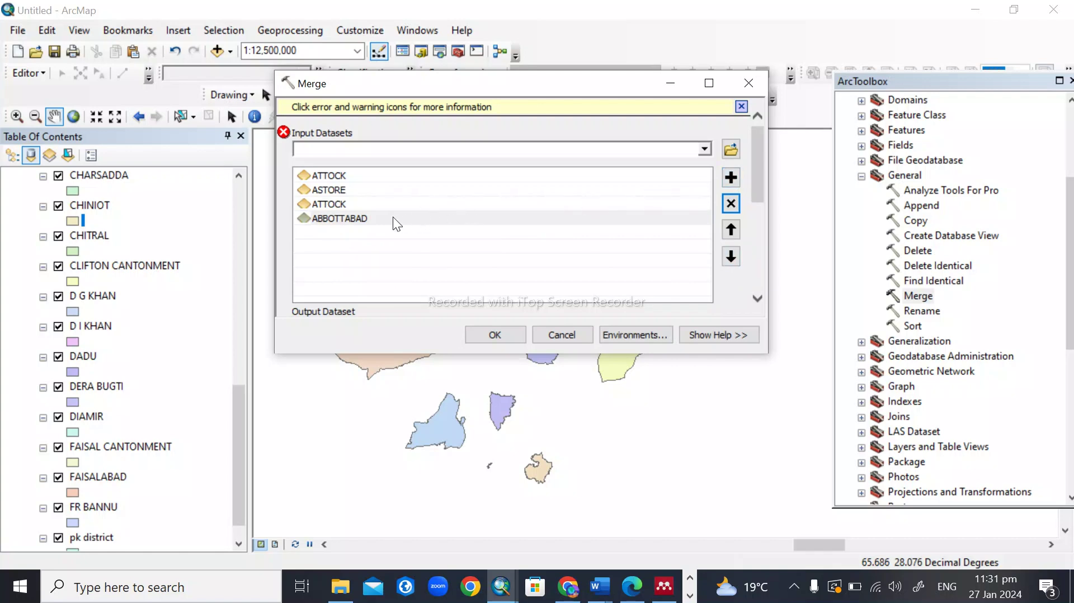
{"action": "left_click", "coordinate": [427, 218]}
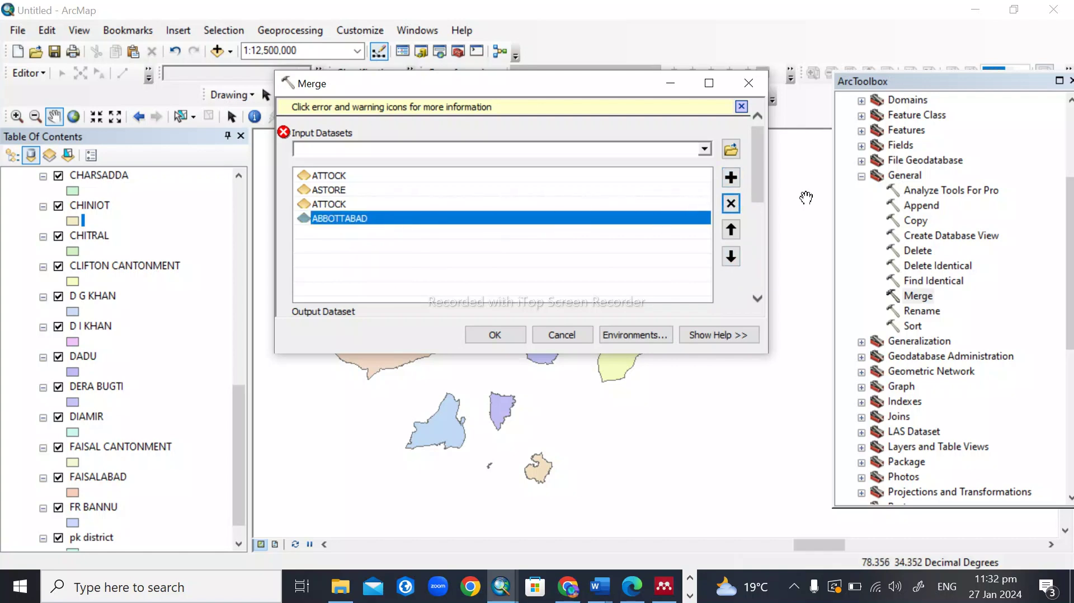
Remove ABBOTTABAD and the first ATTOCK entry from the Merge input datasets.
{"action": "left_click", "coordinate": [730, 203]}
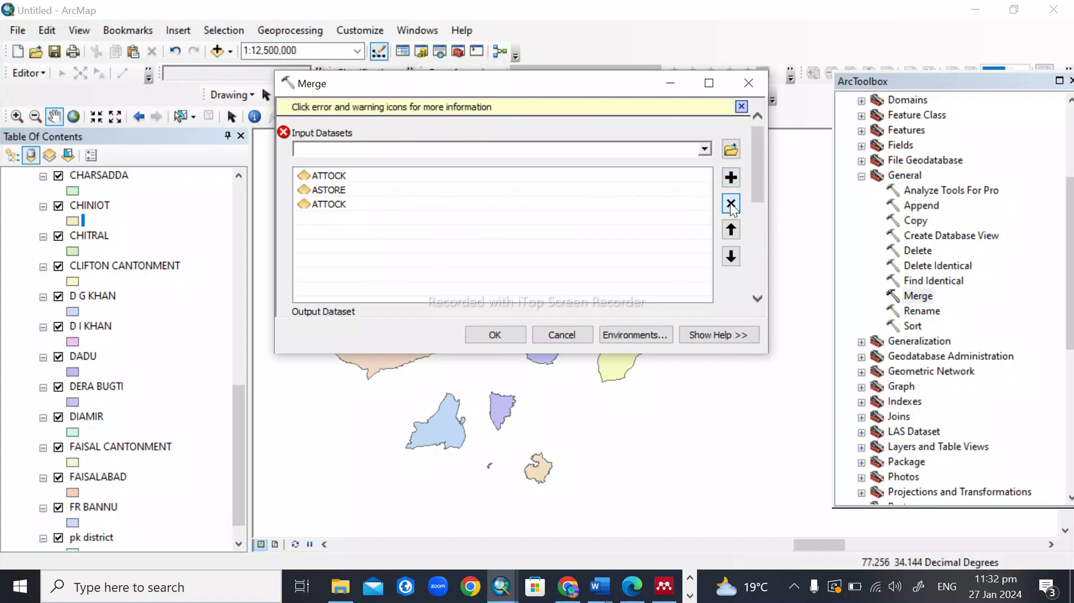
{"action": "left_click", "coordinate": [331, 204]}
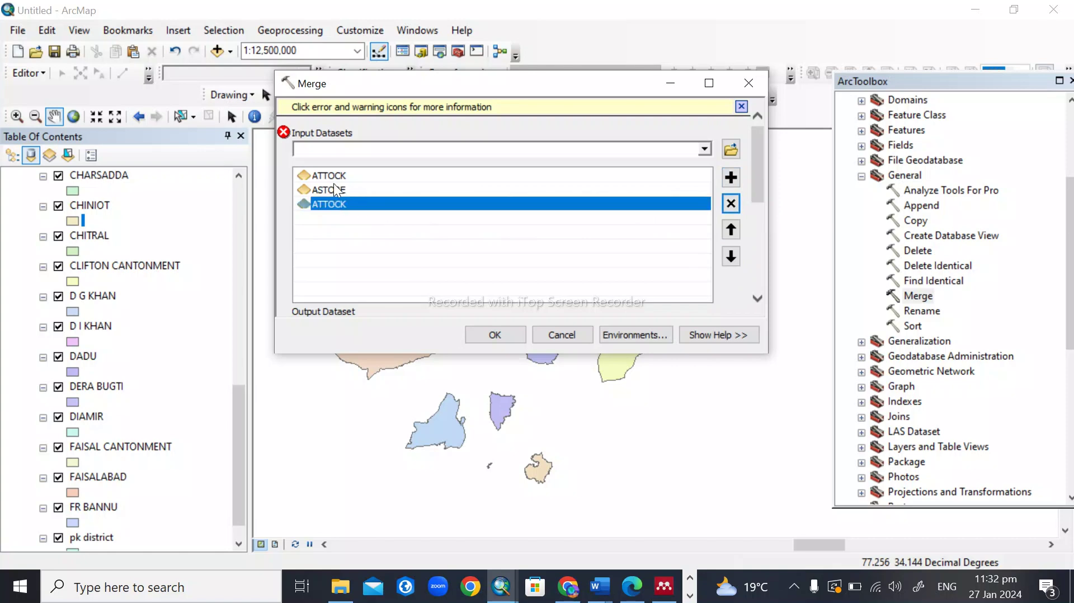
{"action": "left_click", "coordinate": [336, 175]}
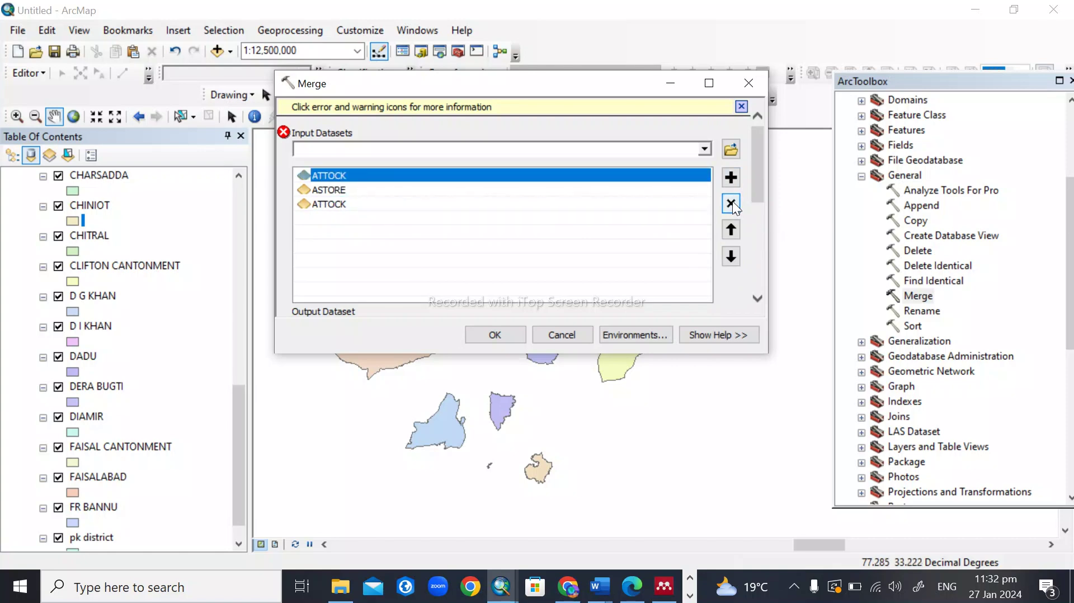
{"action": "left_click", "coordinate": [731, 203]}
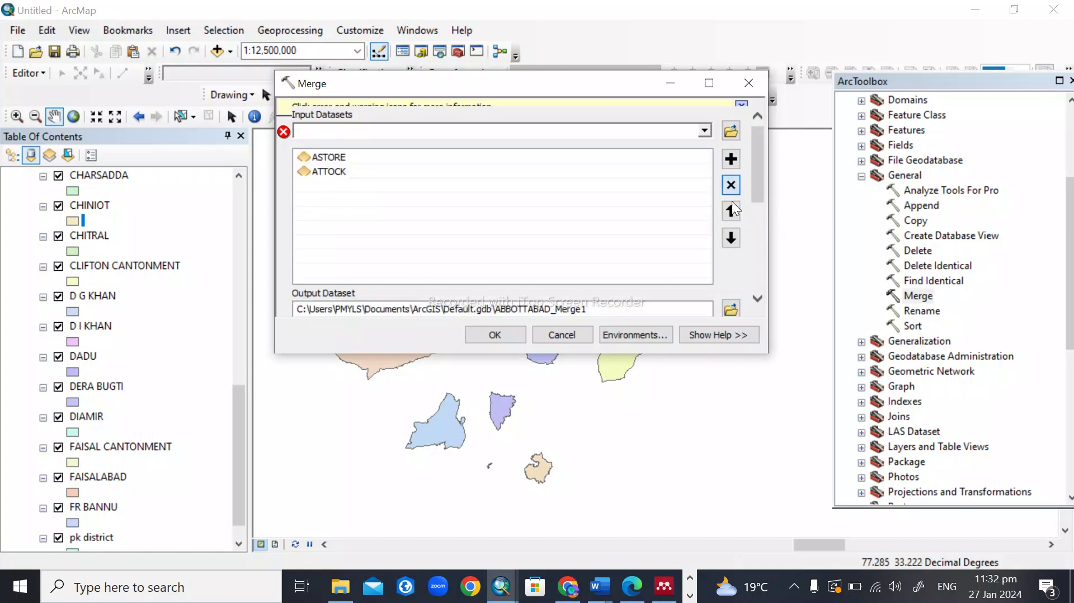
{"action": "left_click", "coordinate": [300, 130]}
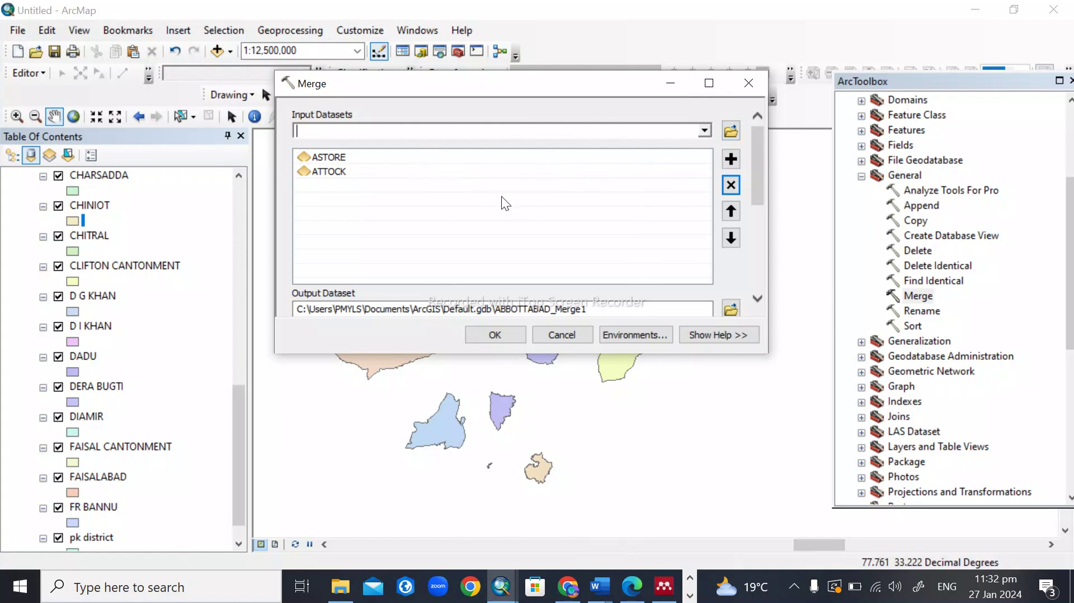
{"action": "left_click", "coordinate": [707, 131]}
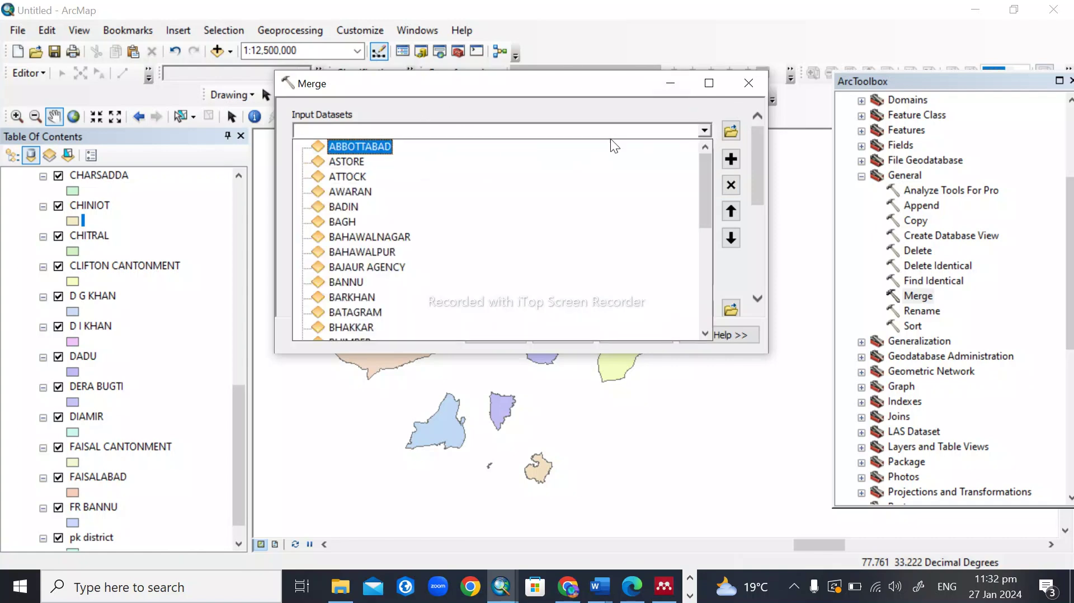
{"action": "left_click", "coordinate": [521, 114]}
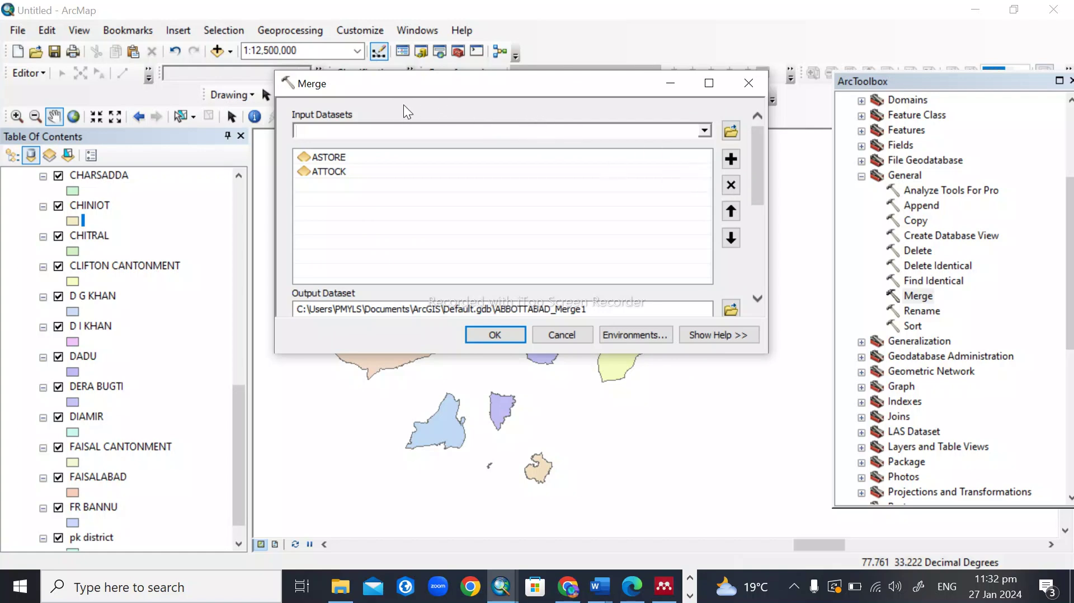
{"action": "left_click", "coordinate": [539, 157]}
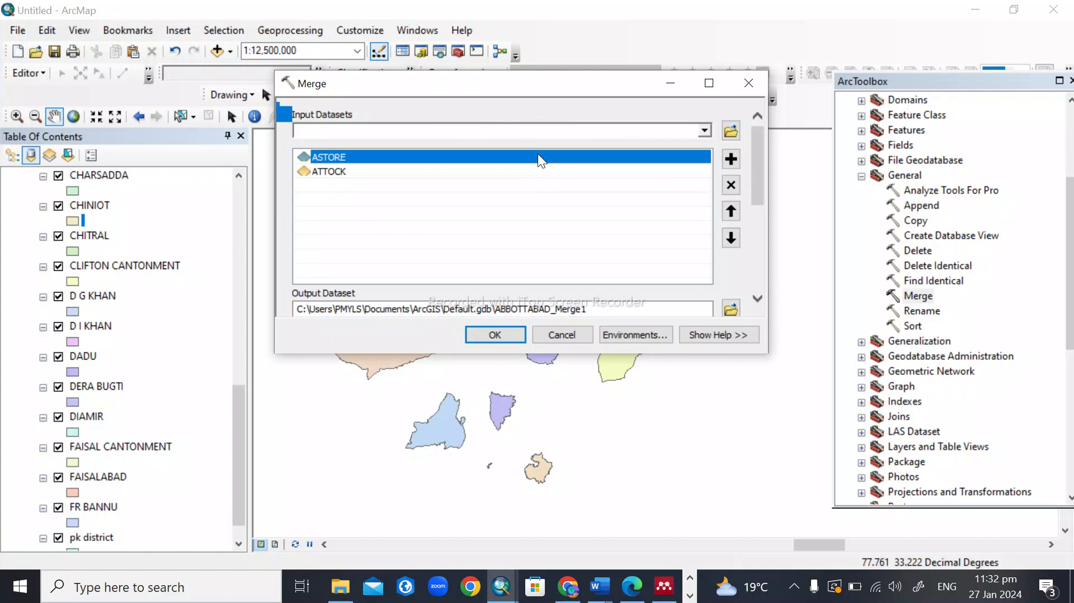
{"action": "left_click", "coordinate": [509, 169]}
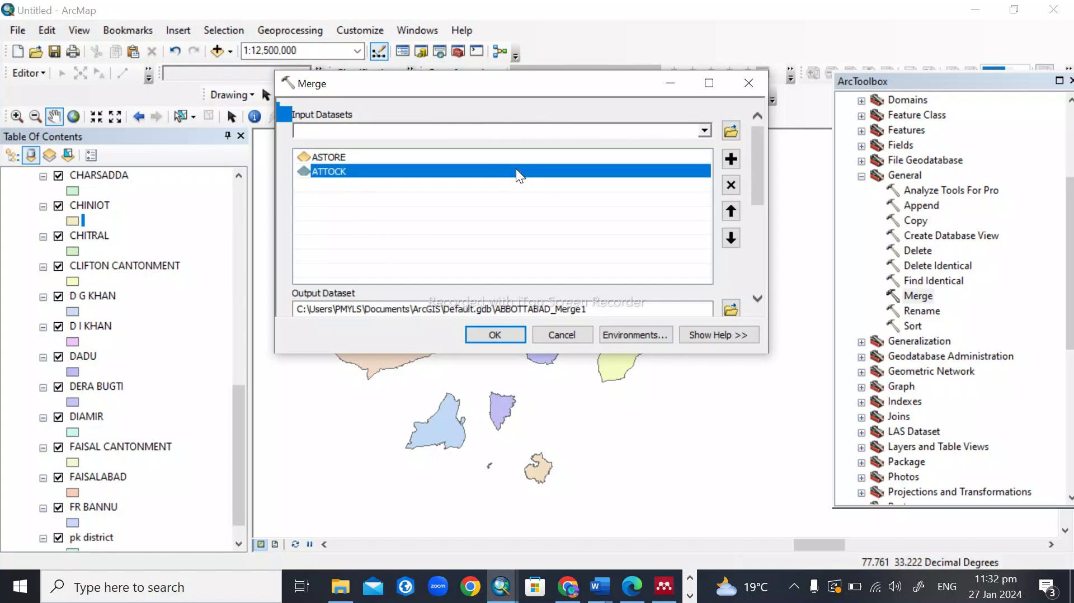
{"action": "left_click", "coordinate": [516, 160]}
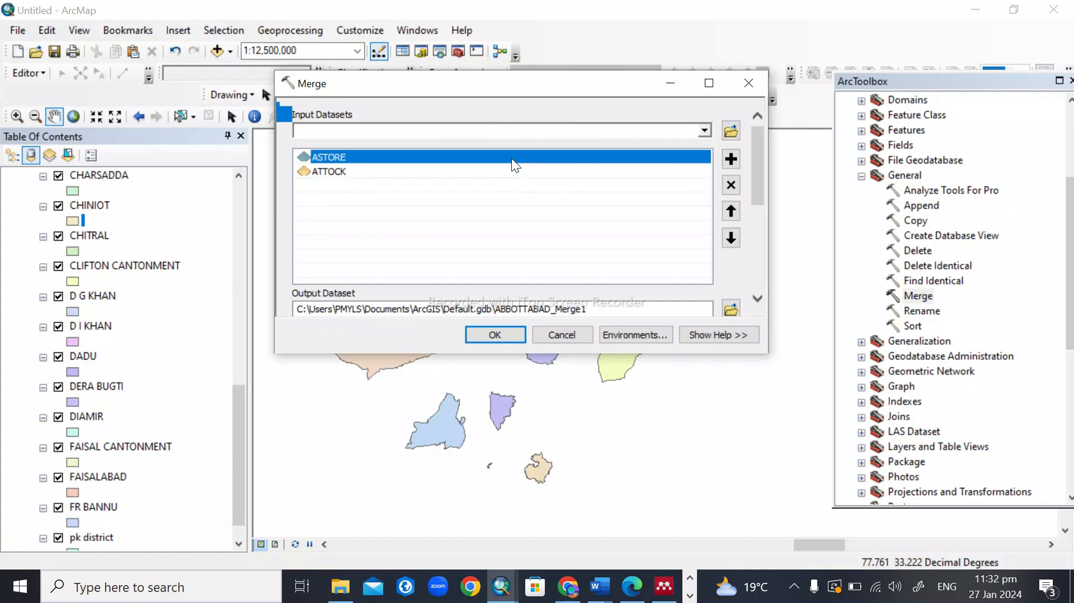
{"action": "left_click", "coordinate": [508, 176]}
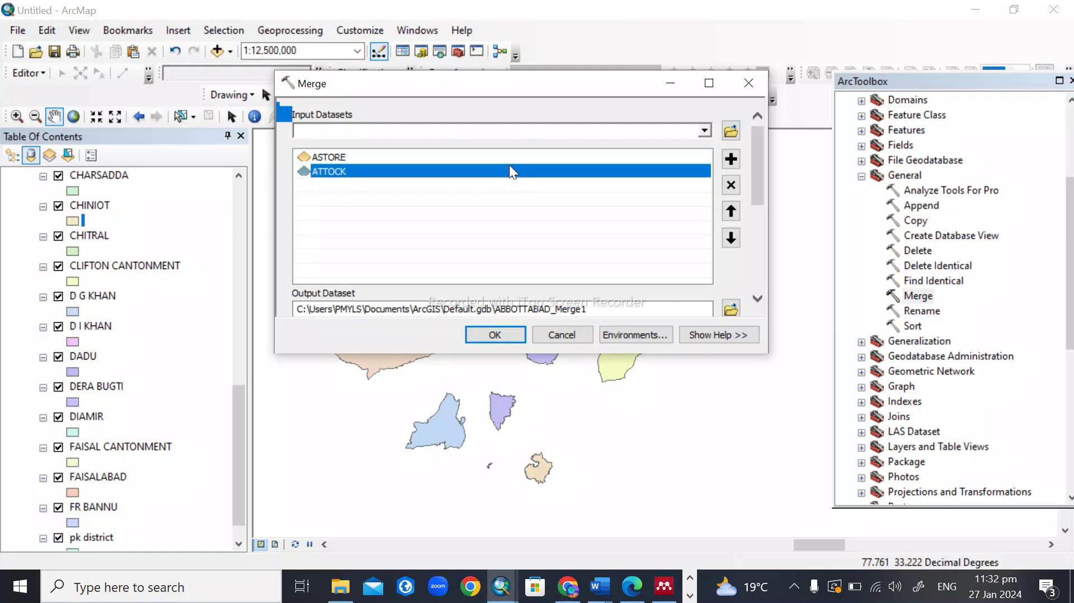
Remove the remaining ASTORE and ATTOCK entries from the Merge input datasets.
{"action": "left_click", "coordinate": [511, 157]}
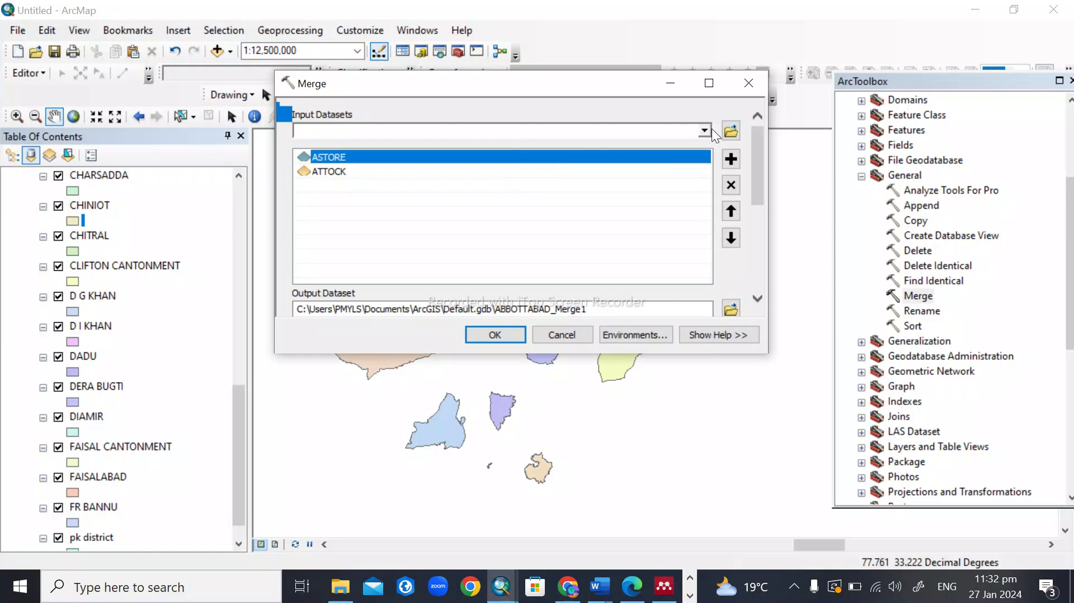
{"action": "left_click", "coordinate": [731, 185]}
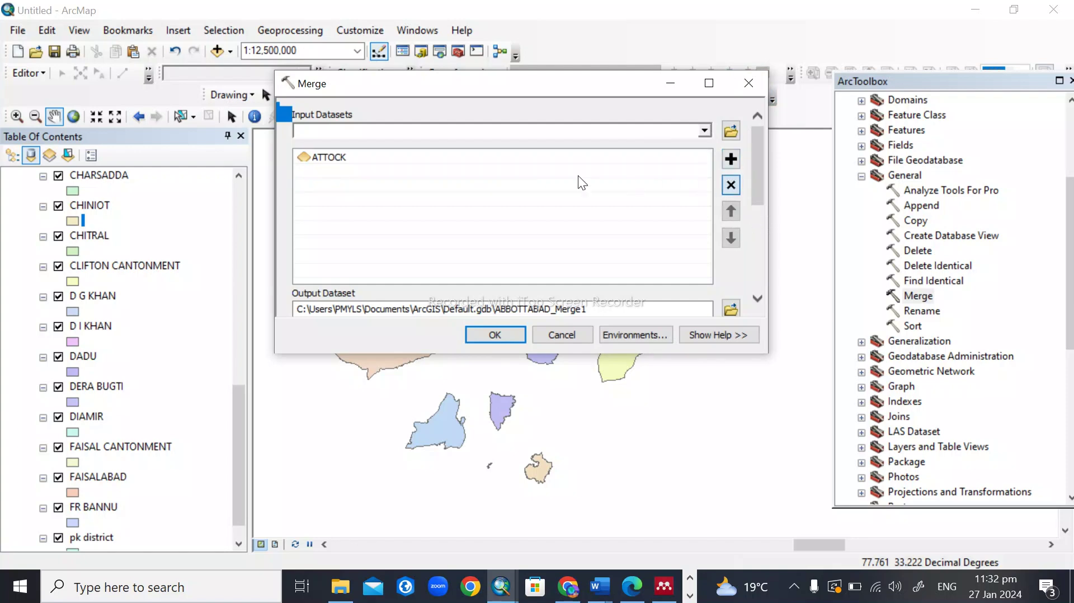
{"action": "left_click", "coordinate": [732, 186]}
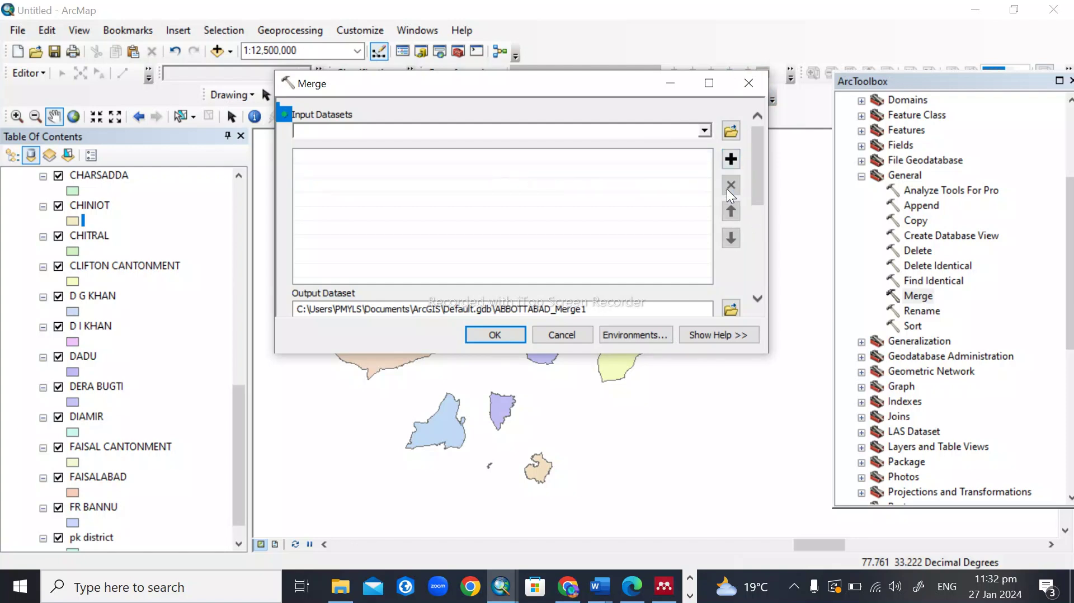
Browse the all sepe folder and add every shapefile from ABBOTTABAD.shp through pk district.shp as Merge inputs.
{"action": "left_click", "coordinate": [704, 132]}
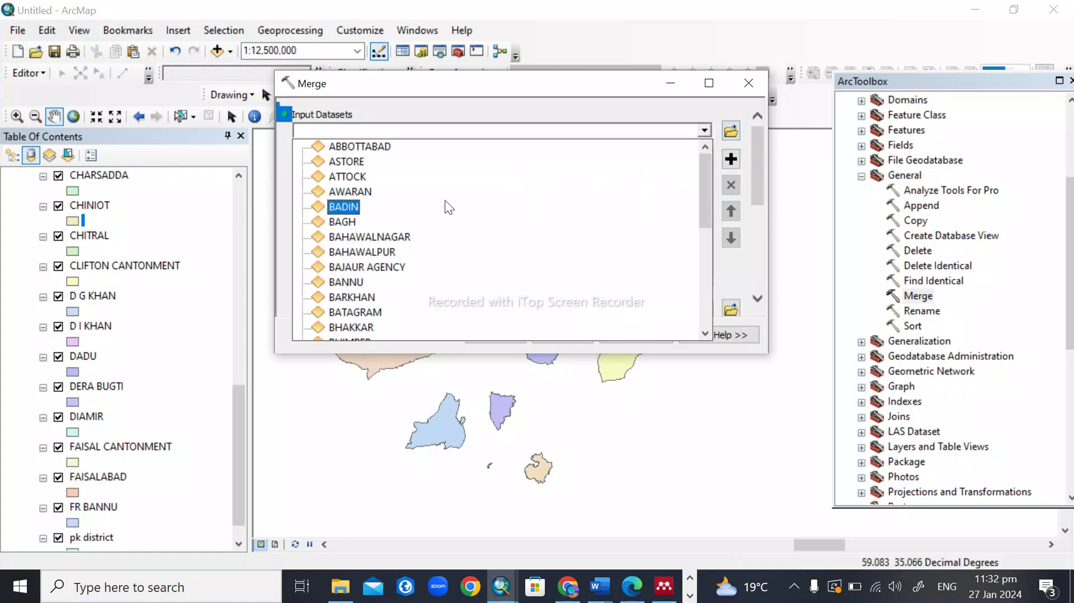
{"action": "left_click", "coordinate": [553, 127]}
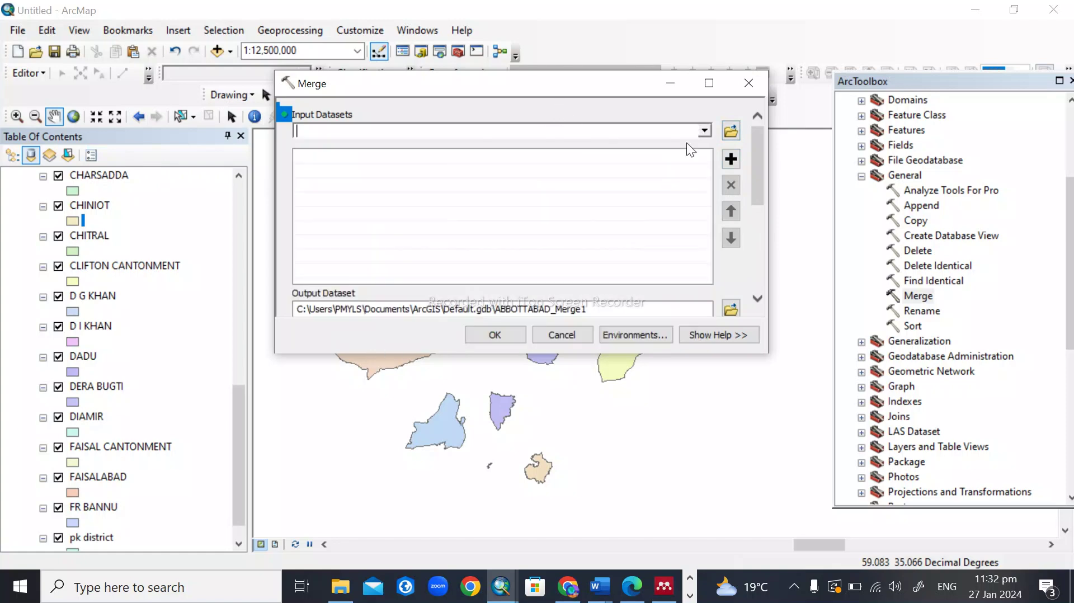
{"action": "left_click", "coordinate": [729, 132]}
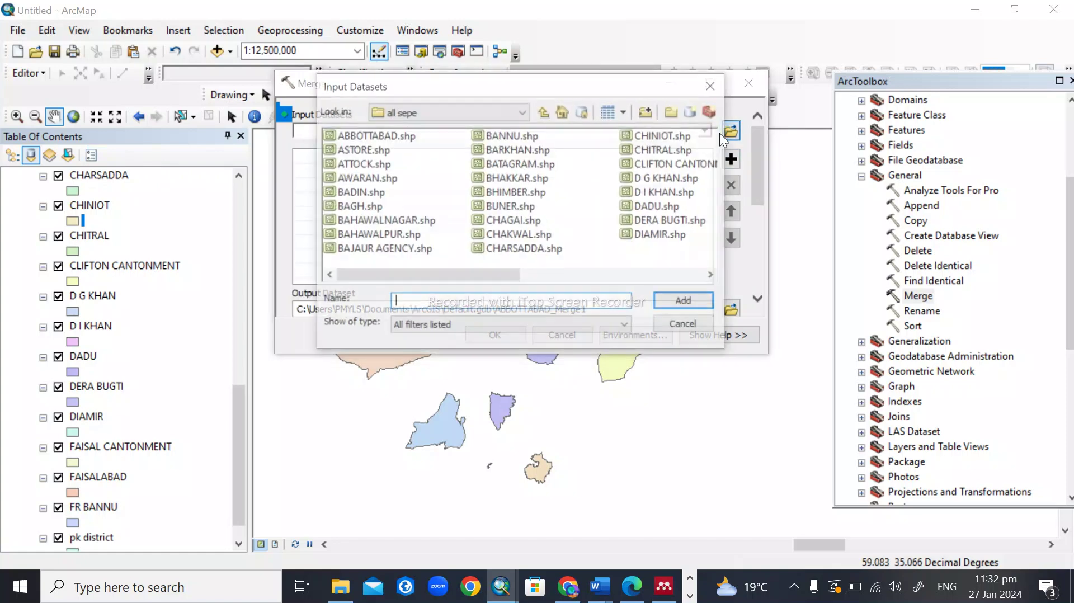
{"action": "left_click", "coordinate": [345, 134]}
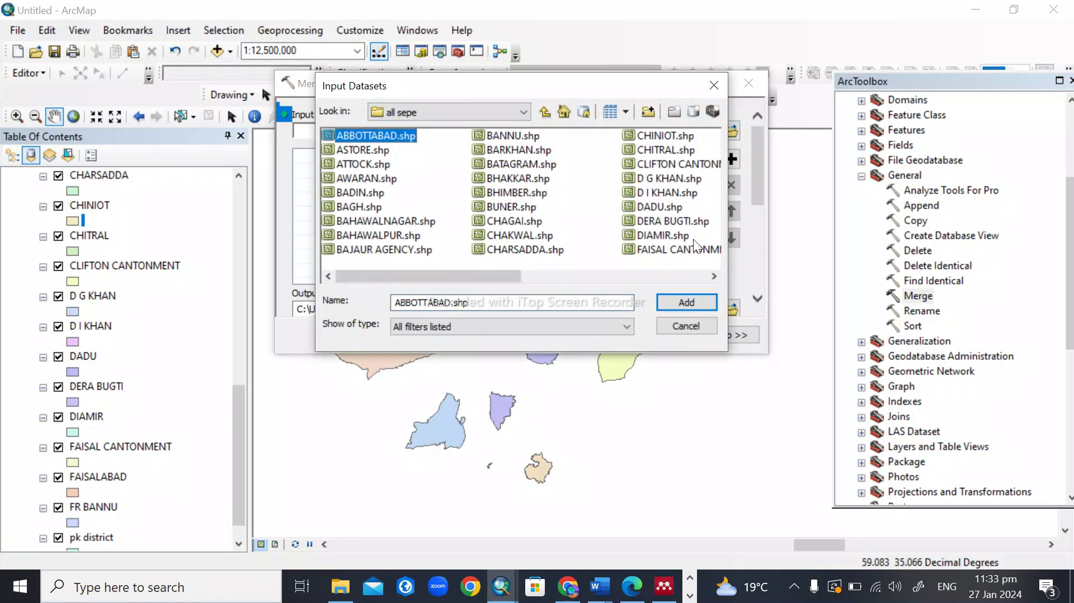
{"action": "left_click", "coordinate": [714, 276]}
{"action": "left_click", "coordinate": [680, 164], "text": "shift"}
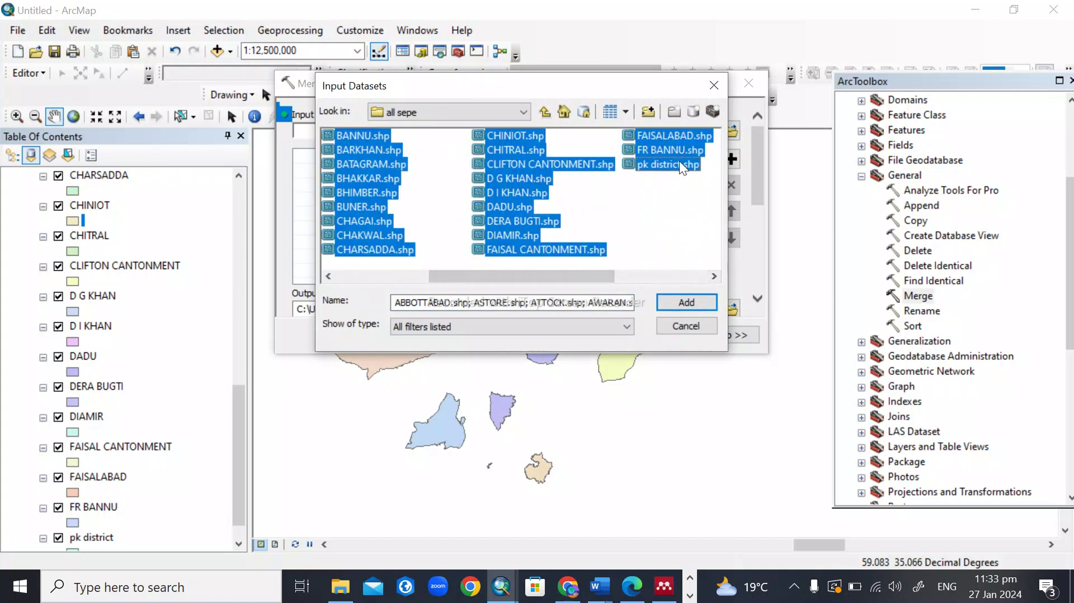
{"action": "left_click", "coordinate": [678, 298]}
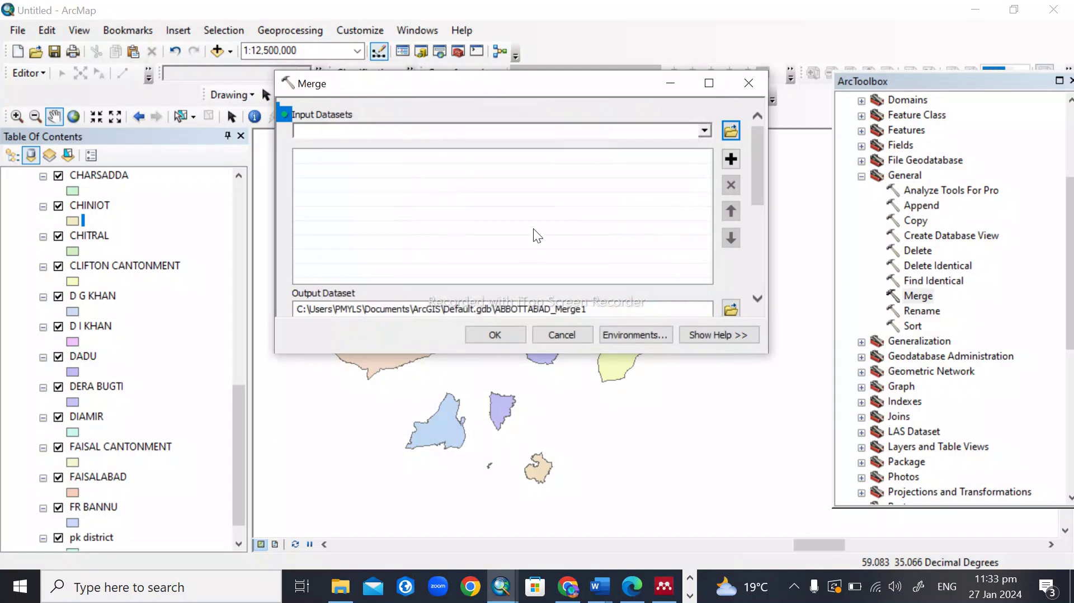
{"action": "left_click_drag", "start_coordinate": [760, 193], "coordinate": [758, 242]}
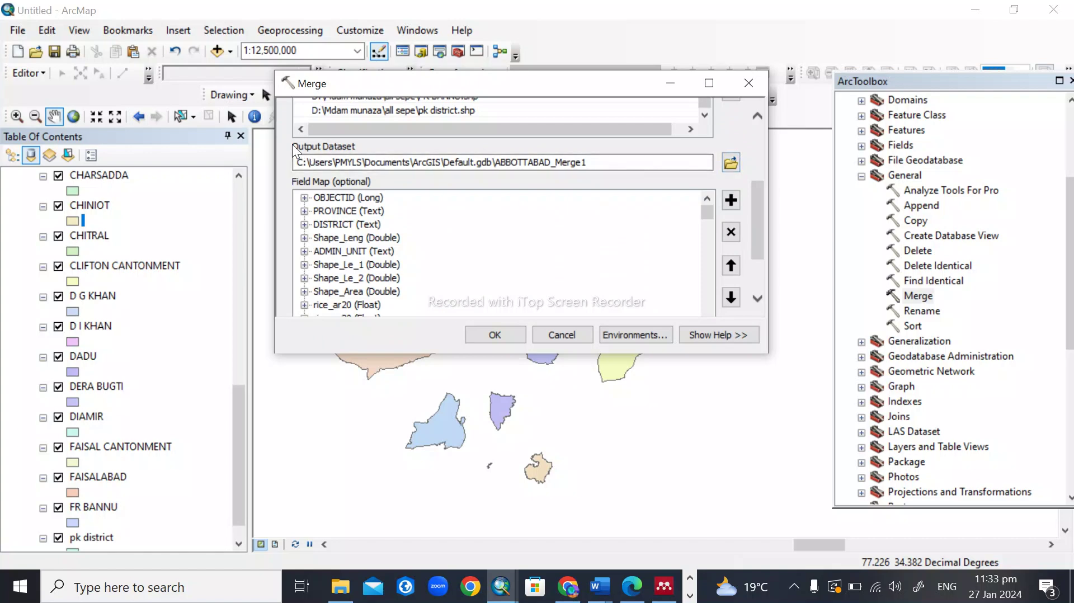
{"action": "mouse_move", "coordinate": [305, 178]}
{"action": "left_mouse_down"}
{"action": "mouse_move", "coordinate": [289, 152]}
{"action": "mouse_move", "coordinate": [353, 148]}
{"action": "mouse_move", "coordinate": [362, 130]}
{"action": "mouse_move", "coordinate": [282, 157]}
{"action": "left_mouse_up"}
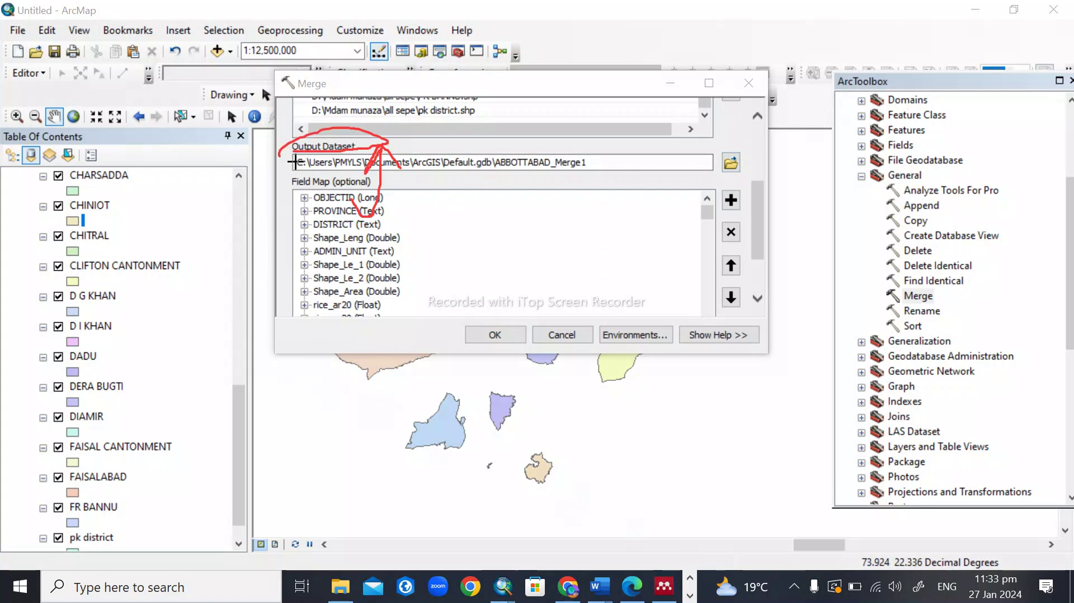
{"action": "key", "text": "Escape"}
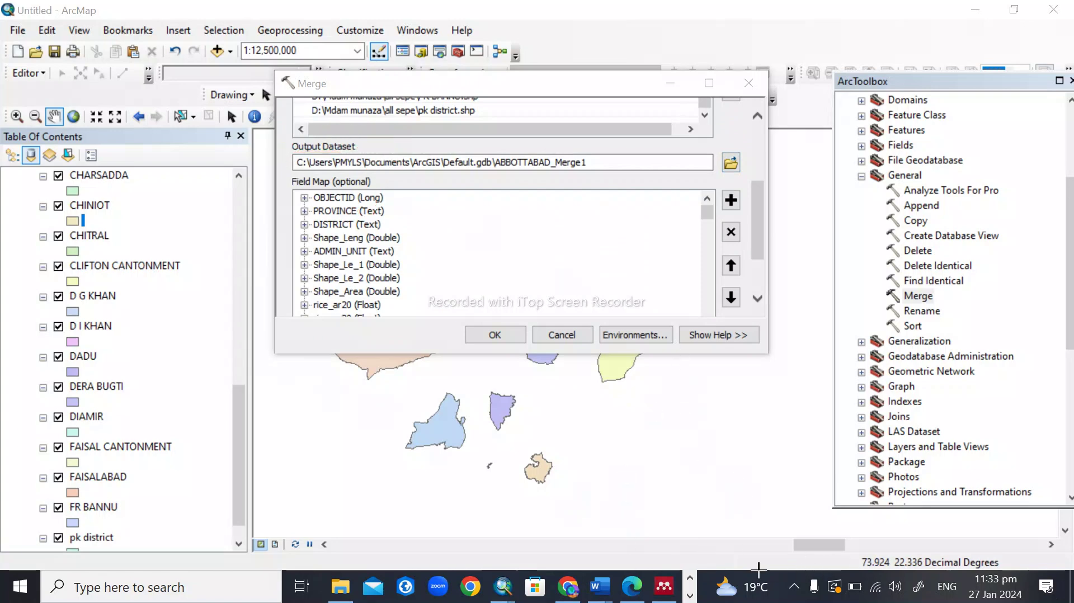
Set the Merge output dataset to a feature class named MERGE in the D:\map folder.
{"action": "left_click", "coordinate": [737, 163]}
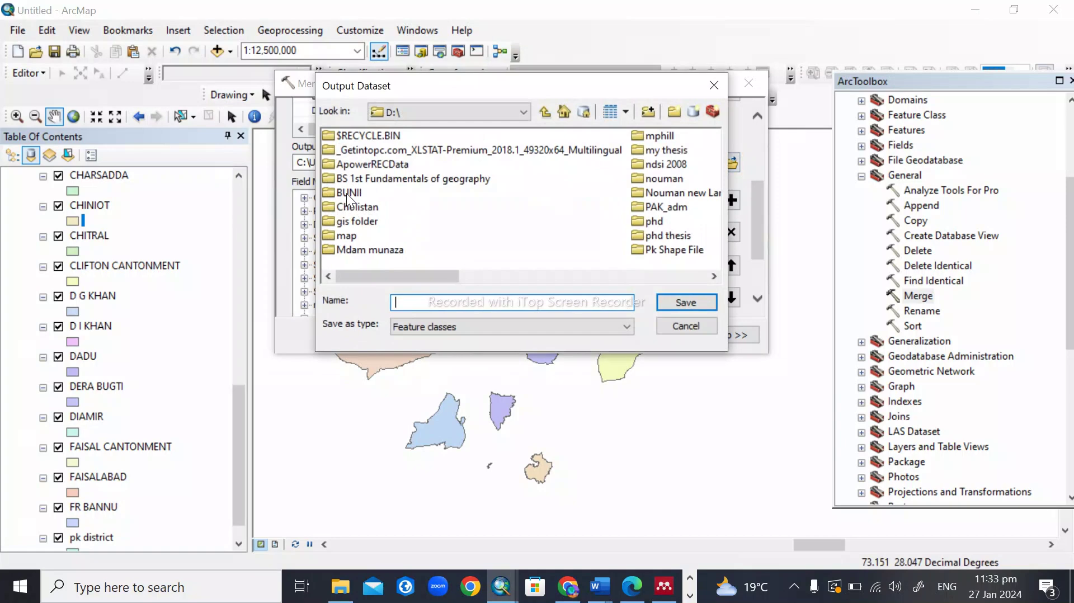
{"action": "double_click", "coordinate": [350, 236]}
{"action": "left_click", "coordinate": [425, 303]}
{"action": "type", "text": "MERGE"}
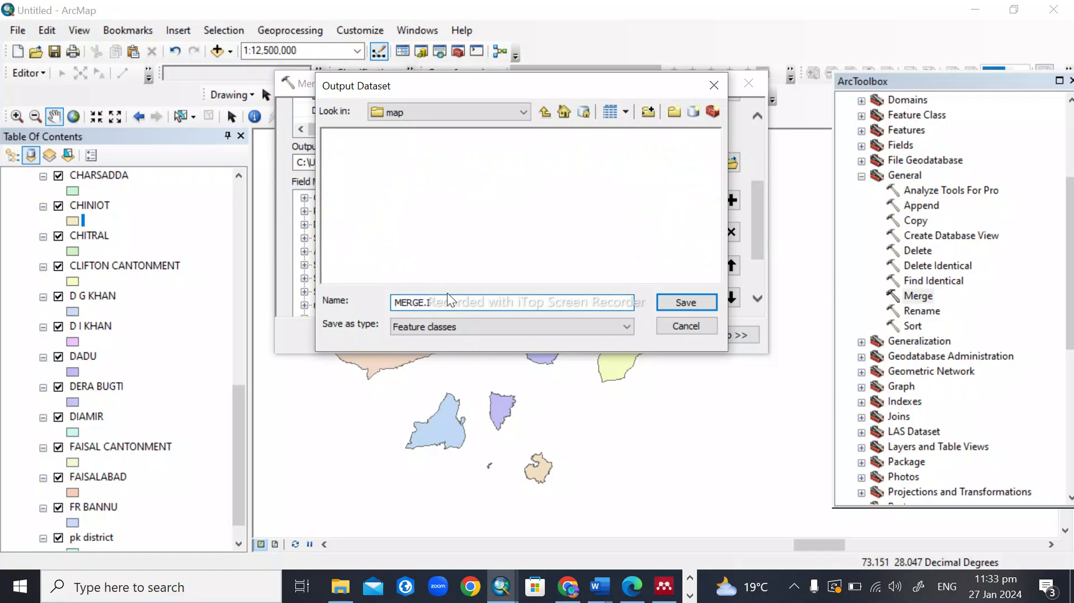
{"action": "type", "text": "."}
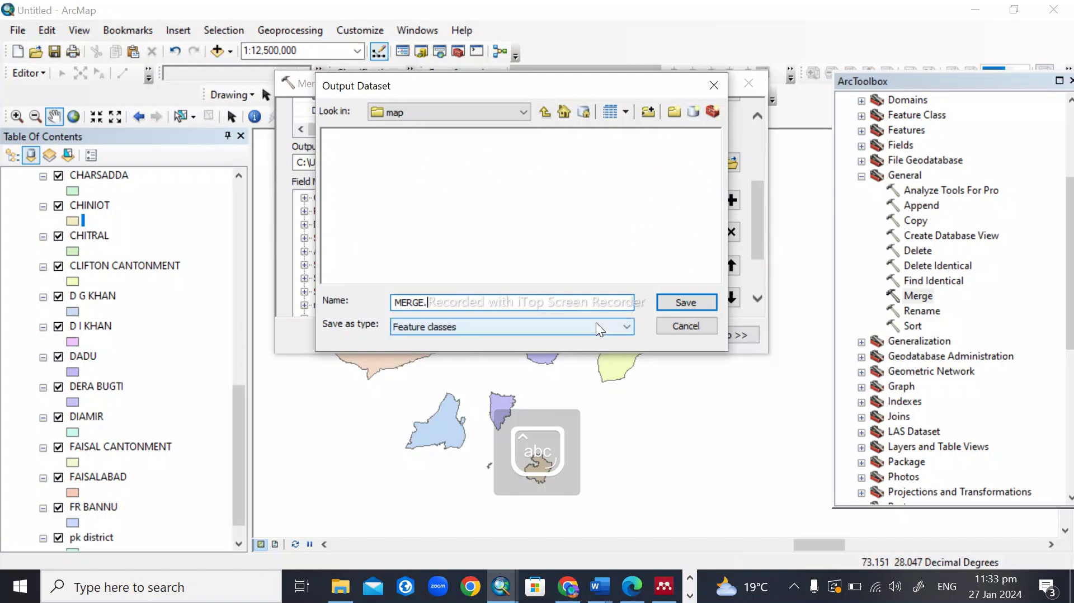
{"action": "type", "text": "img"}
{"action": "key", "text": "BackSpace"}
{"action": "key", "text": "BackSpace"}
{"action": "key", "text": "BackSpace"}
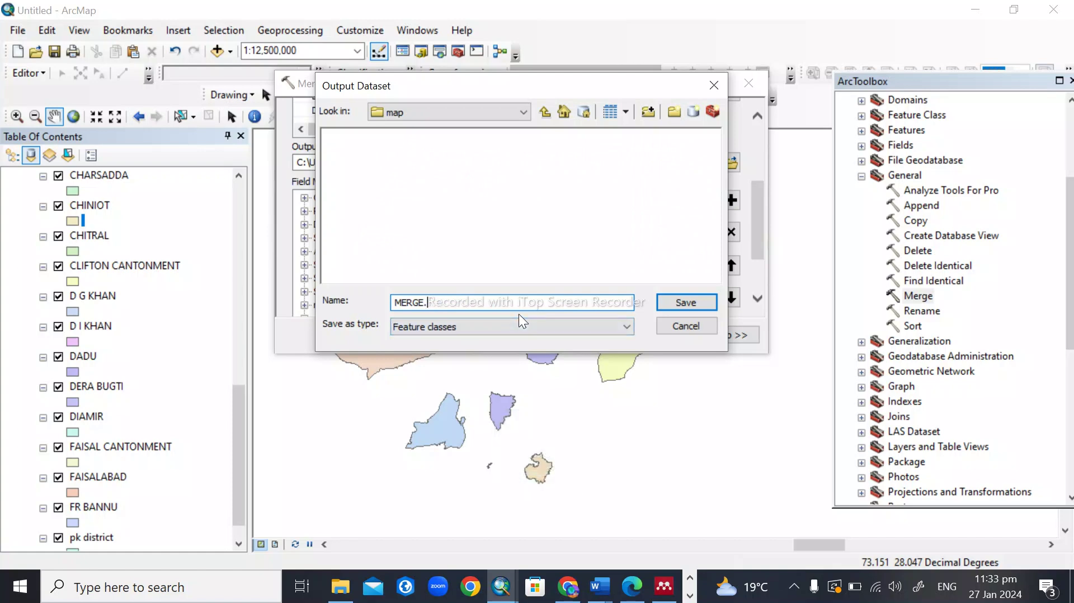
{"action": "type", "text": "tif"}
{"action": "type", "text": "img"}
{"action": "left_click", "coordinate": [694, 303]}
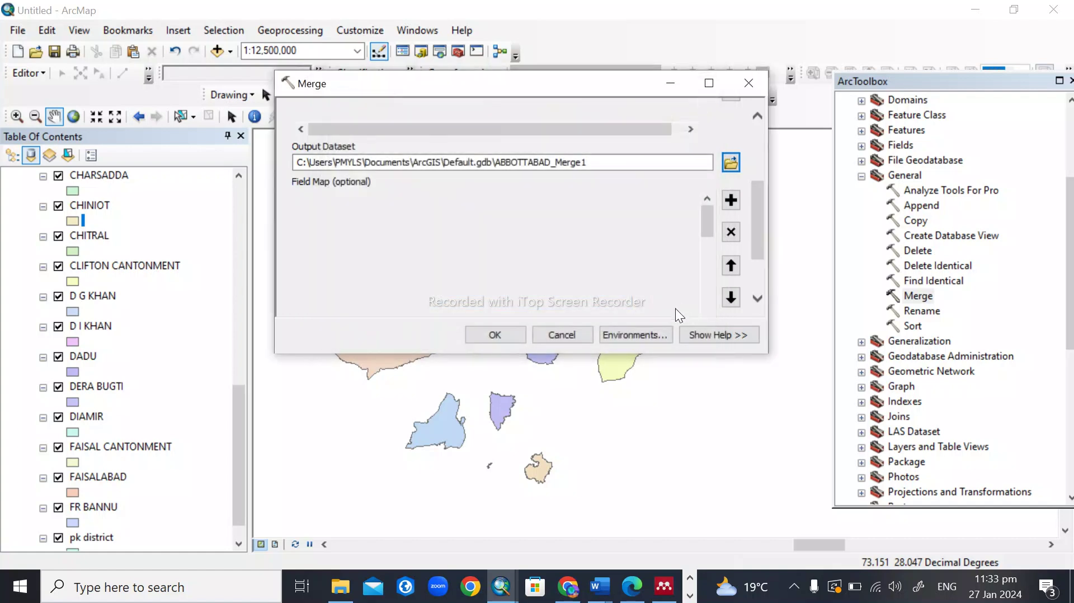
Review the output path and field map, and run the Merge tool with the default field map.
{"action": "left_click", "coordinate": [758, 298]}
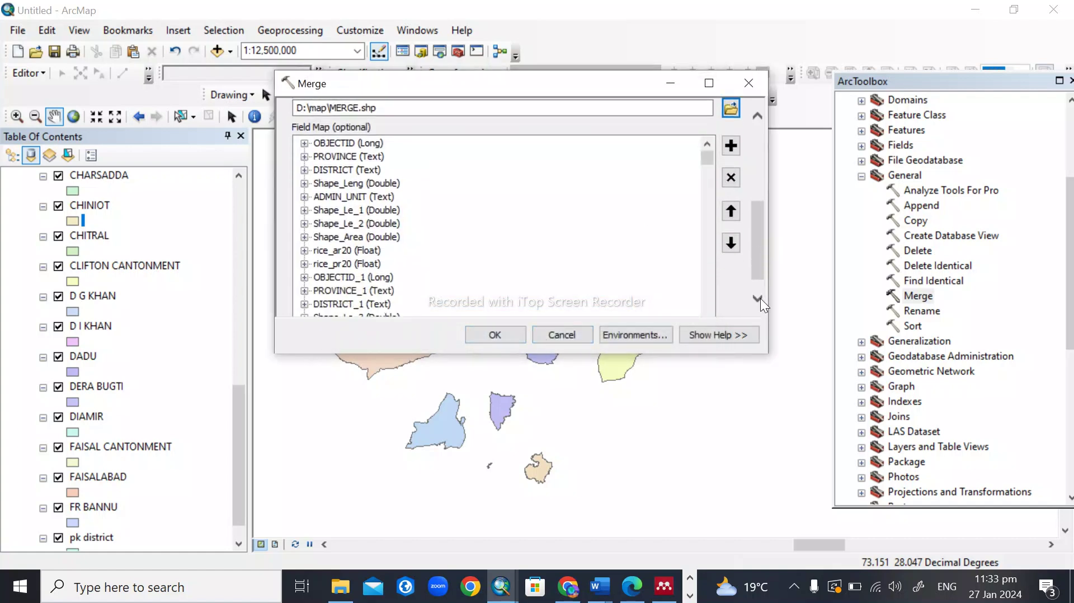
{"action": "left_click", "coordinate": [759, 298]}
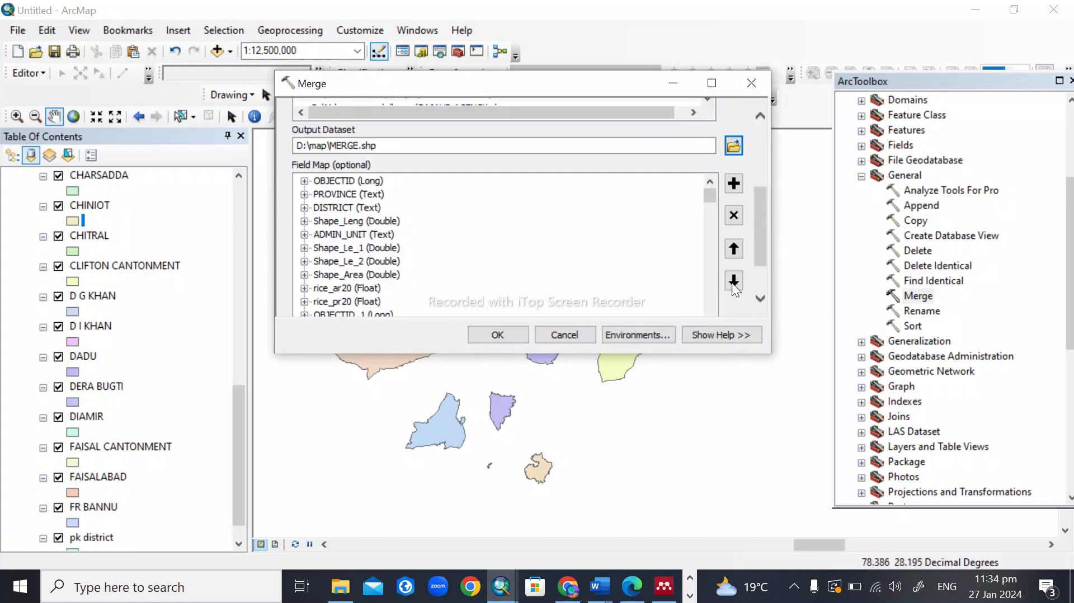
{"action": "scroll", "coordinate": [763, 209], "scroll_direction": "up", "scroll_amount": 2}
{"action": "scroll", "coordinate": [763, 209], "scroll_direction": "up", "scroll_amount": 1}
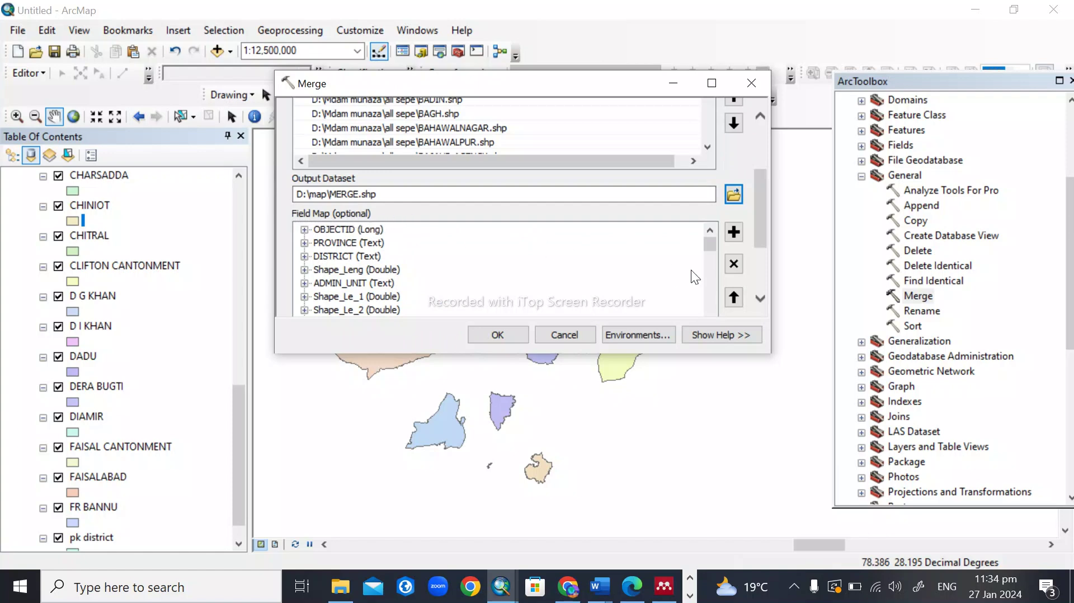
{"action": "scroll", "coordinate": [760, 254], "scroll_direction": "down", "scroll_amount": 4}
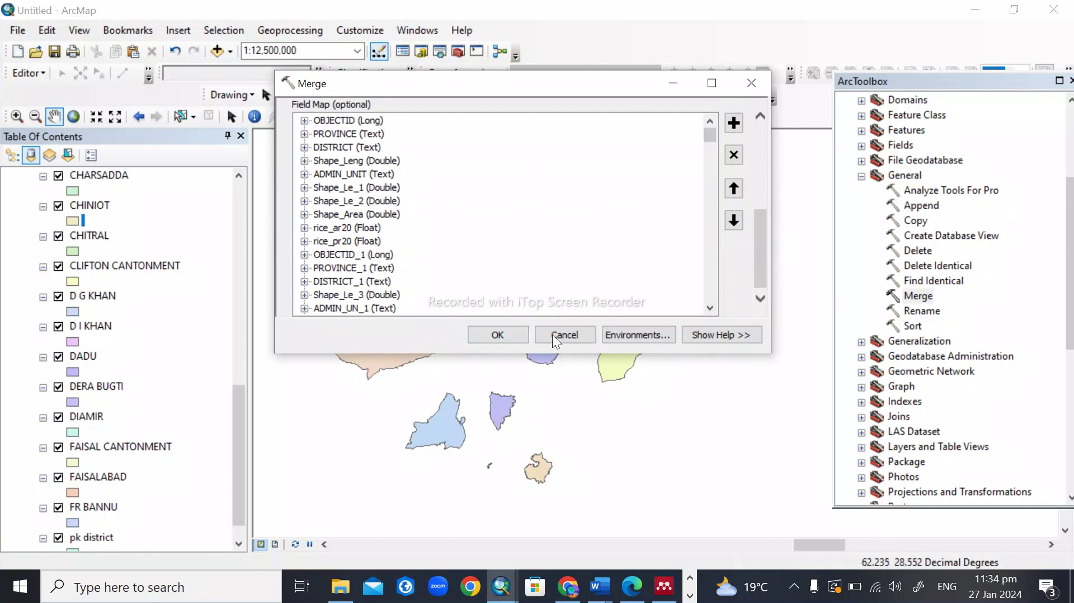
{"action": "left_click", "coordinate": [502, 333]}
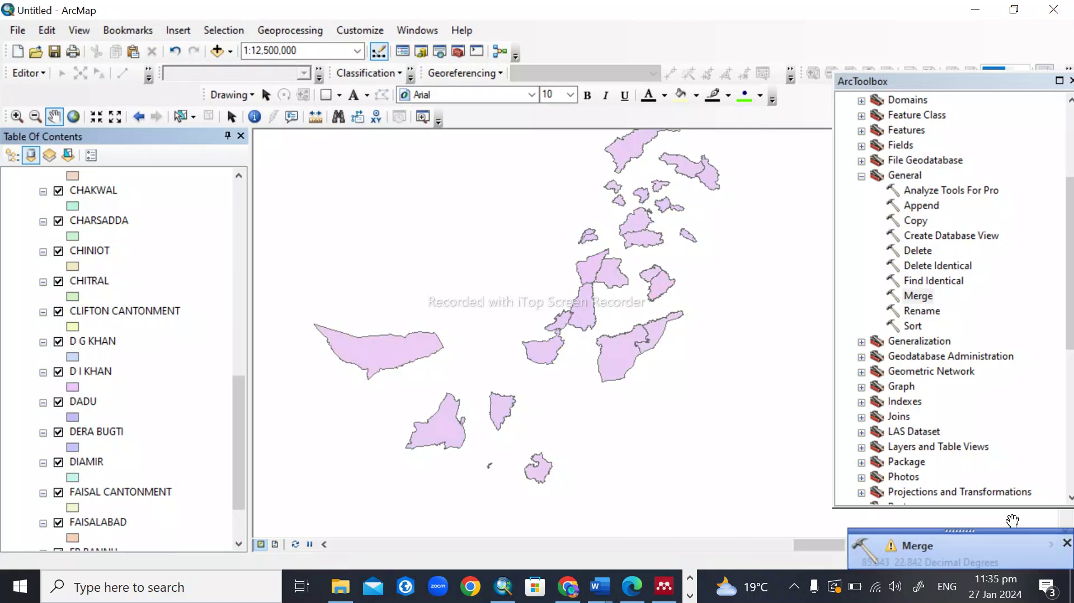
Dismiss the Merge notification and locate the MERGE layer in the table of contents.
{"action": "scroll", "coordinate": [134, 376], "scroll_direction": "up", "scroll_amount": 3}
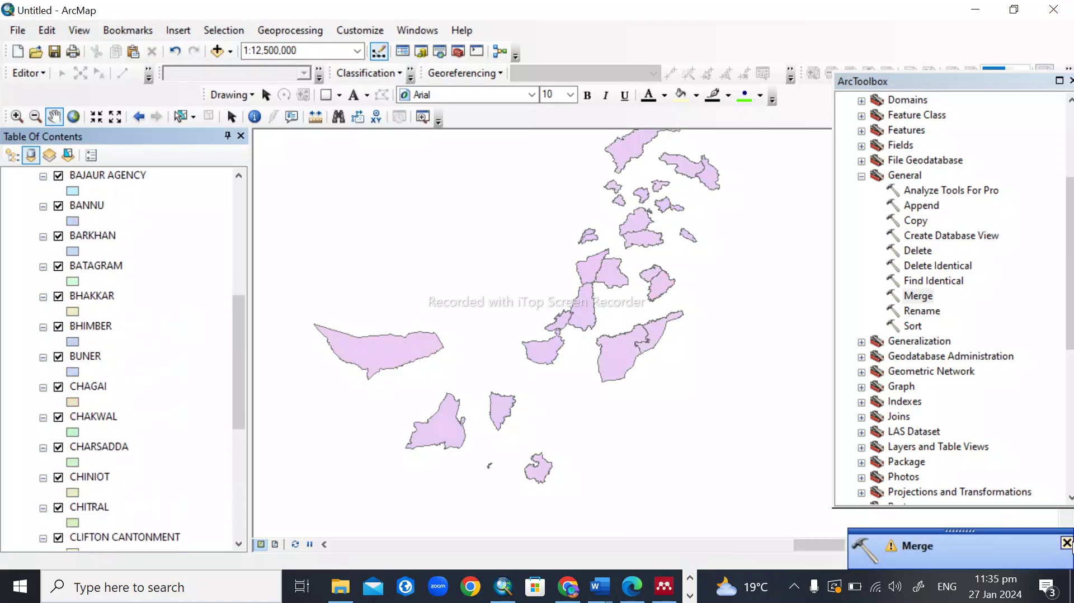
{"action": "left_click", "coordinate": [1067, 543]}
{"action": "scroll", "coordinate": [100, 347], "scroll_direction": "up", "scroll_amount": 4}
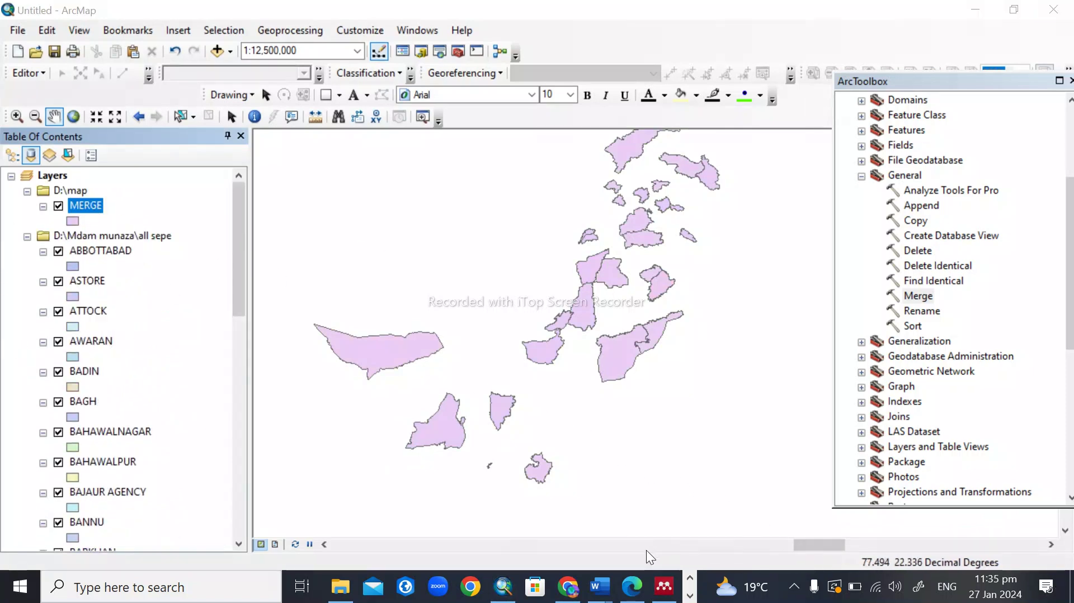
Change the fill color of the MERGE layer's symbol to red.
{"action": "left_click_drag", "start_coordinate": [63, 194], "coordinate": [151, 250]}
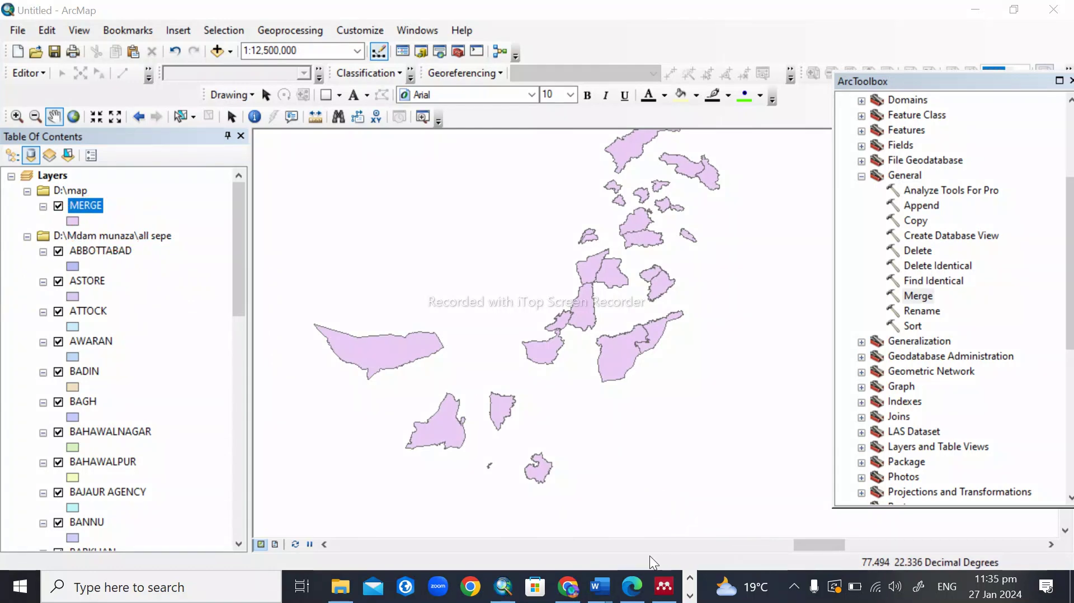
{"action": "left_click", "coordinate": [71, 221]}
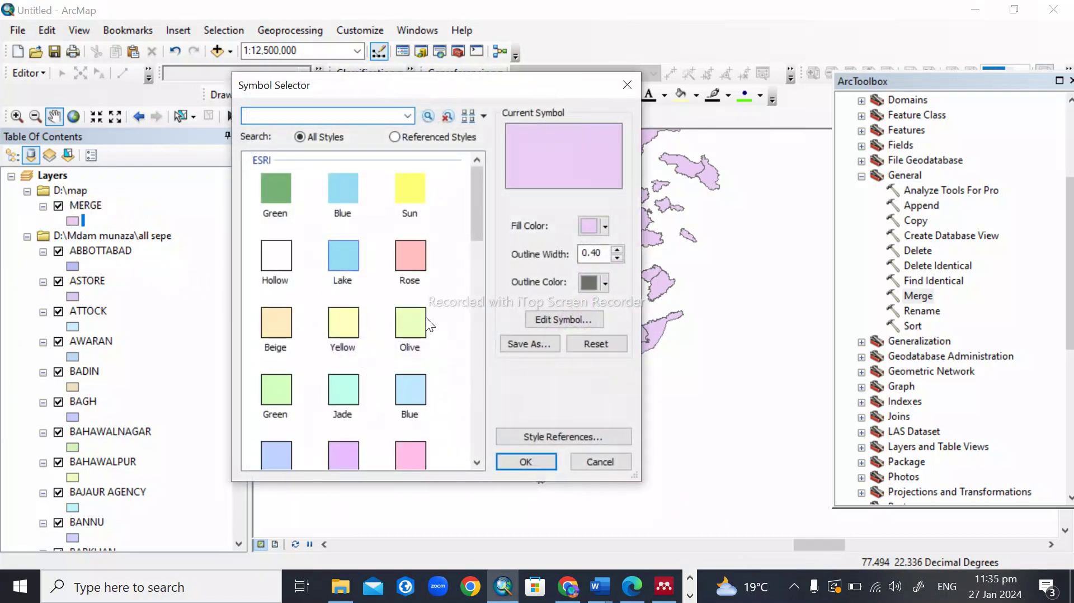
{"action": "left_click", "coordinate": [605, 226]}
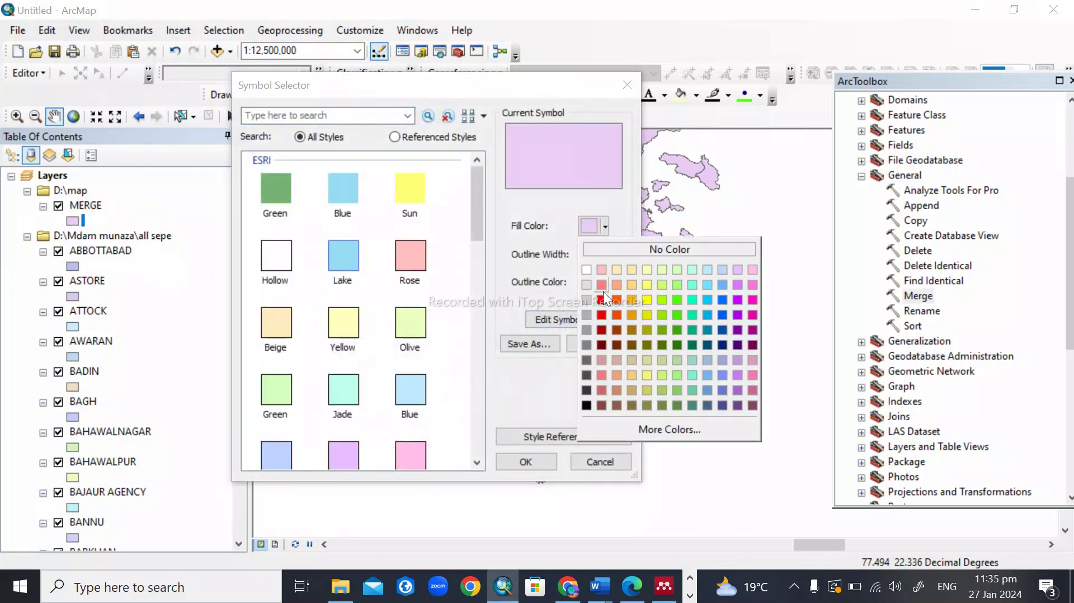
{"action": "left_click", "coordinate": [602, 311]}
{"action": "left_click", "coordinate": [528, 458]}
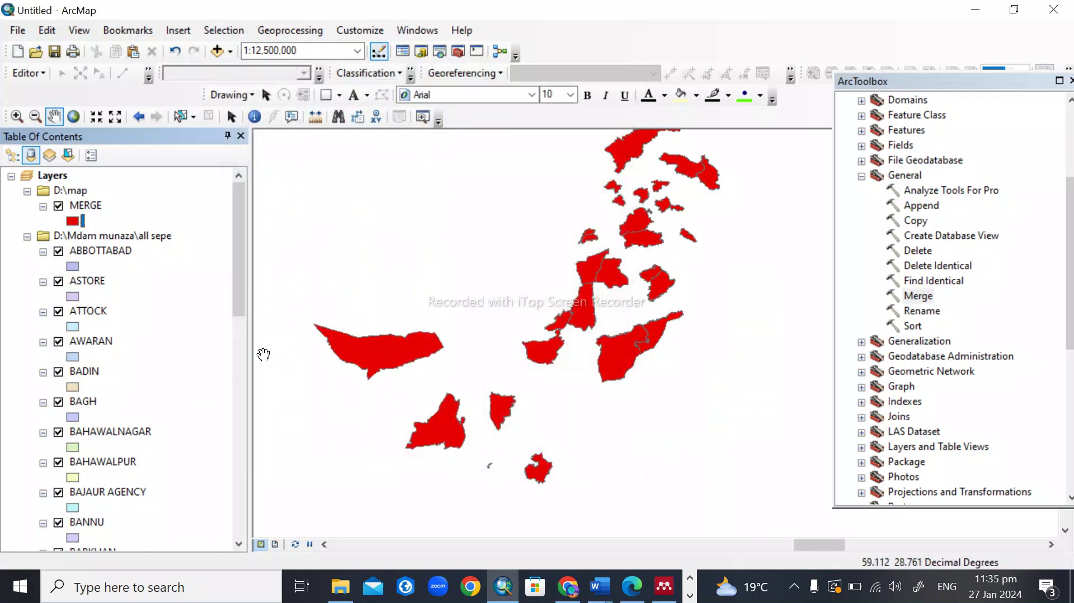
Review the MERGE layer's symbol settings without changing them, and inspect the merged district polygons up close.
{"action": "left_click_drag", "start_coordinate": [646, 336], "coordinate": [644, 390]}
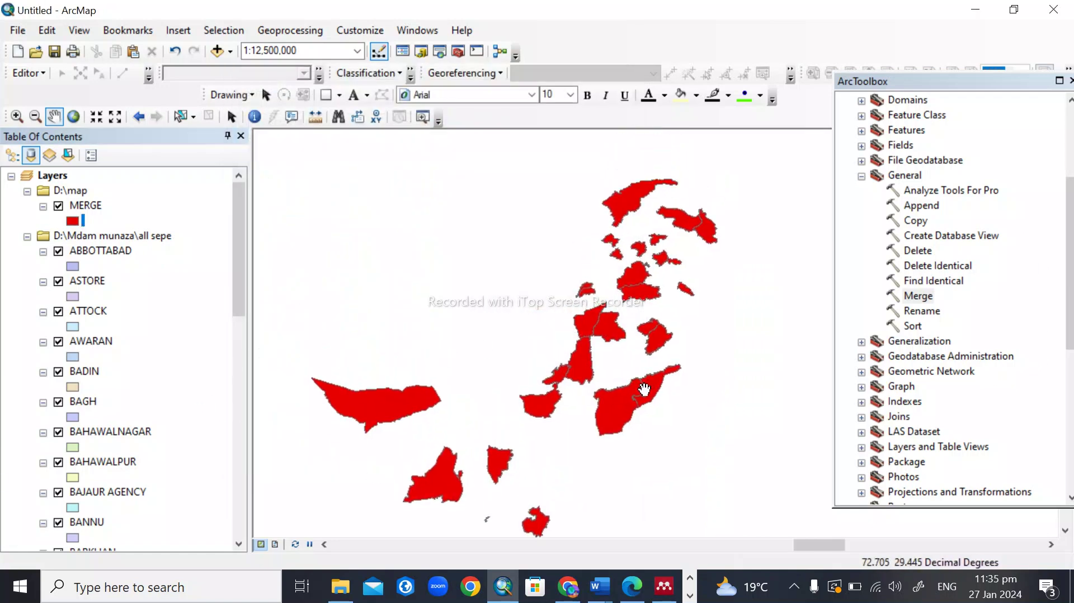
{"action": "left_click", "coordinate": [74, 221]}
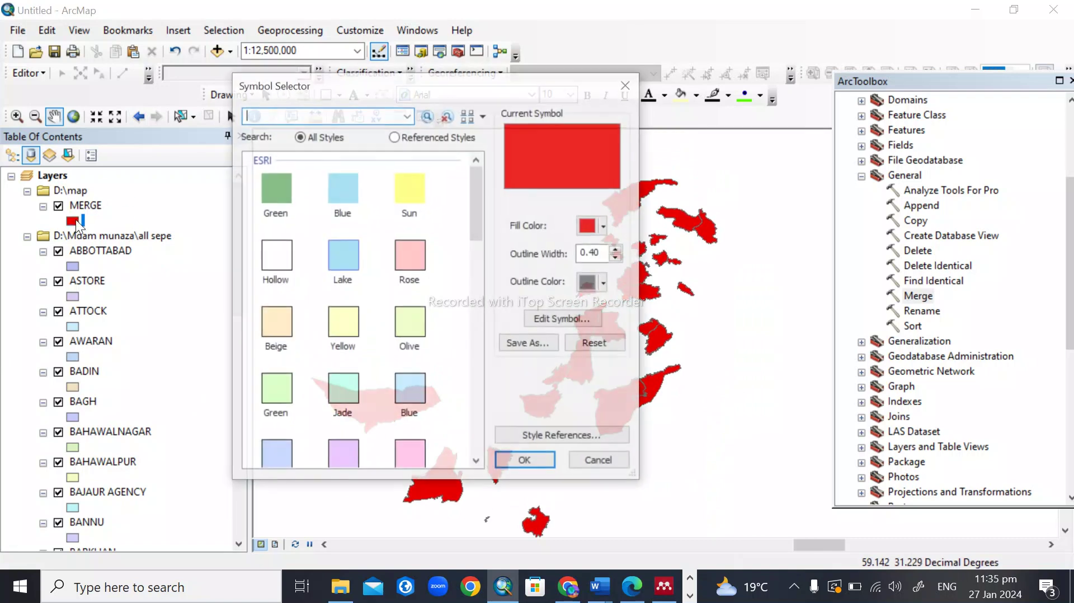
{"action": "left_click", "coordinate": [628, 84]}
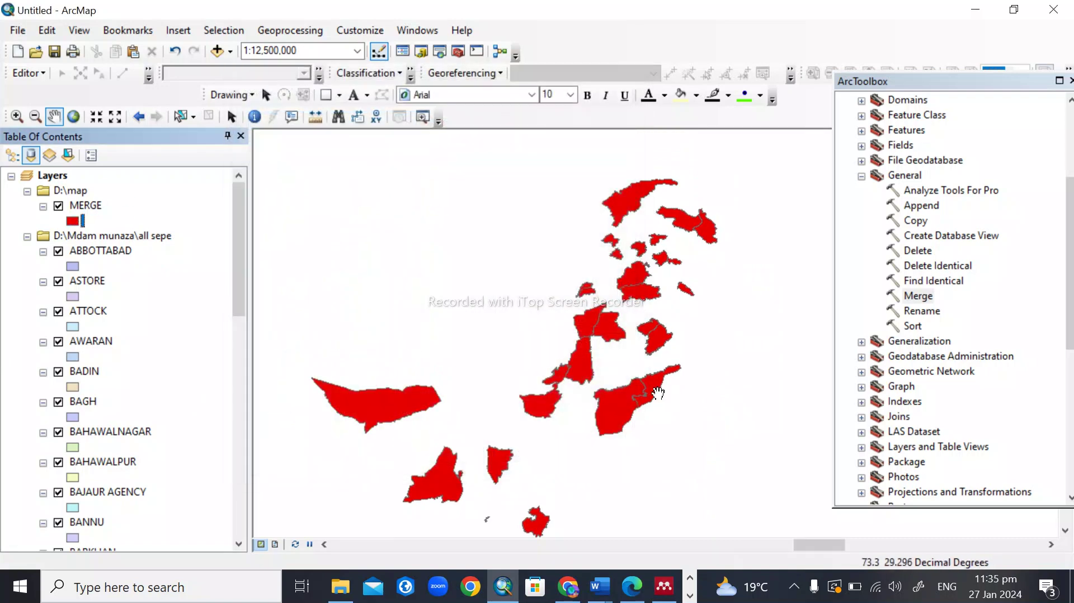
{"action": "scroll", "coordinate": [603, 391], "scroll_direction": "down", "scroll_amount": 5}
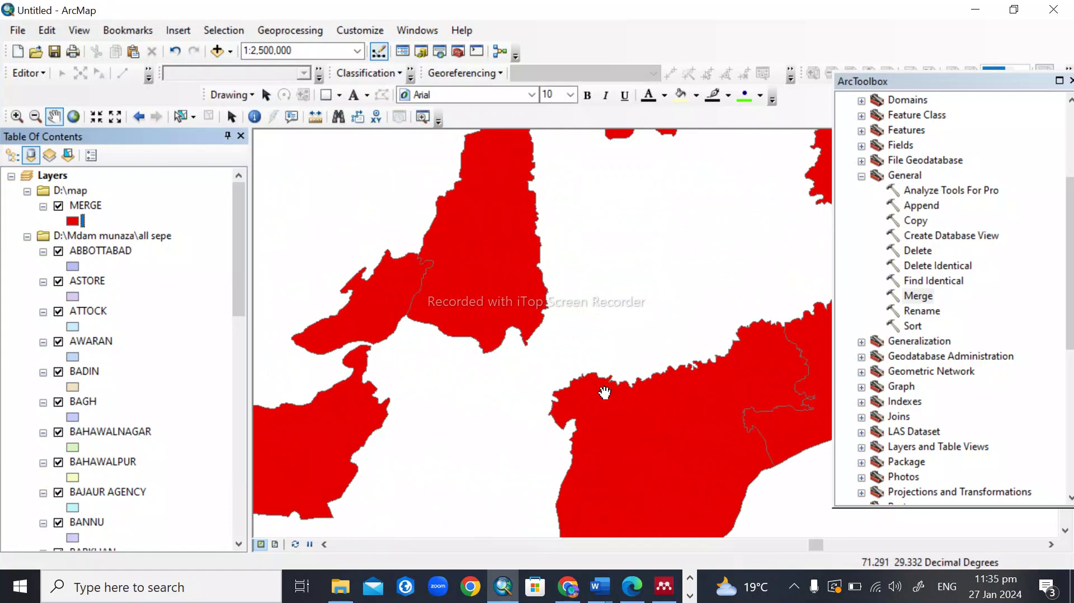
{"action": "scroll", "coordinate": [605, 393], "scroll_direction": "up", "scroll_amount": 3}
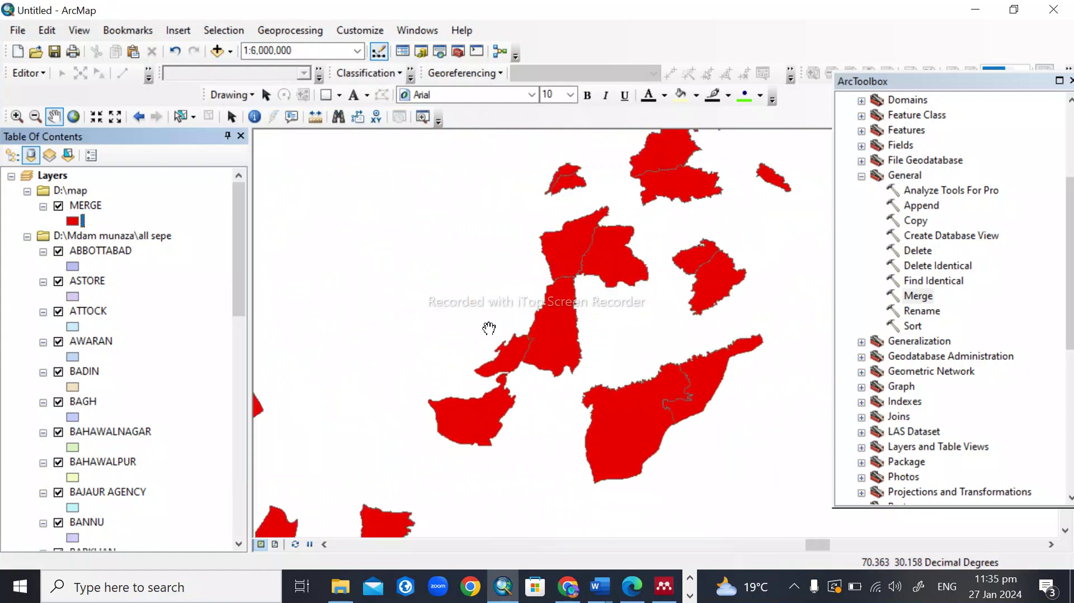
Turn off the MERGE layer and the individual district layers from ABBOTTABAD through BAHAWALNAGAR.
{"action": "left_click", "coordinate": [58, 206]}
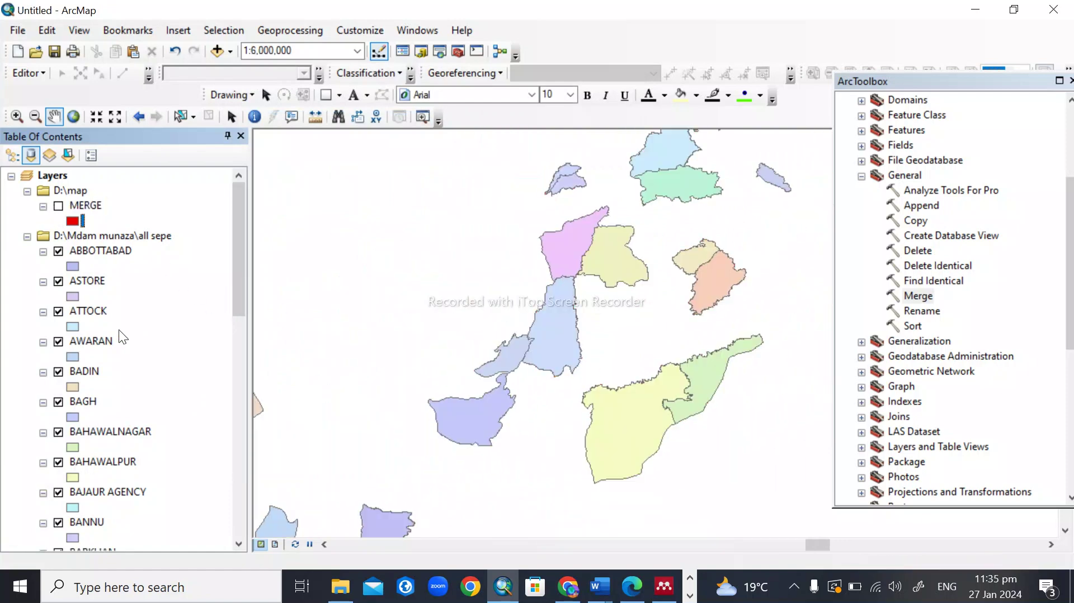
{"action": "left_click", "coordinate": [58, 280]}
{"action": "left_click", "coordinate": [59, 311]}
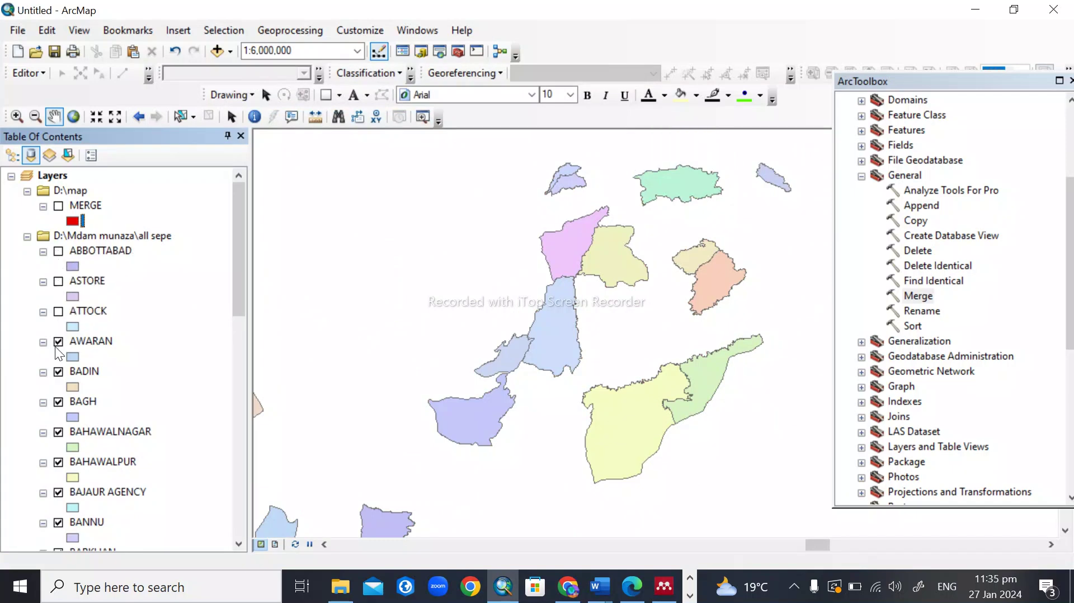
{"action": "scroll", "coordinate": [592, 423], "scroll_direction": "up", "scroll_amount": 3}
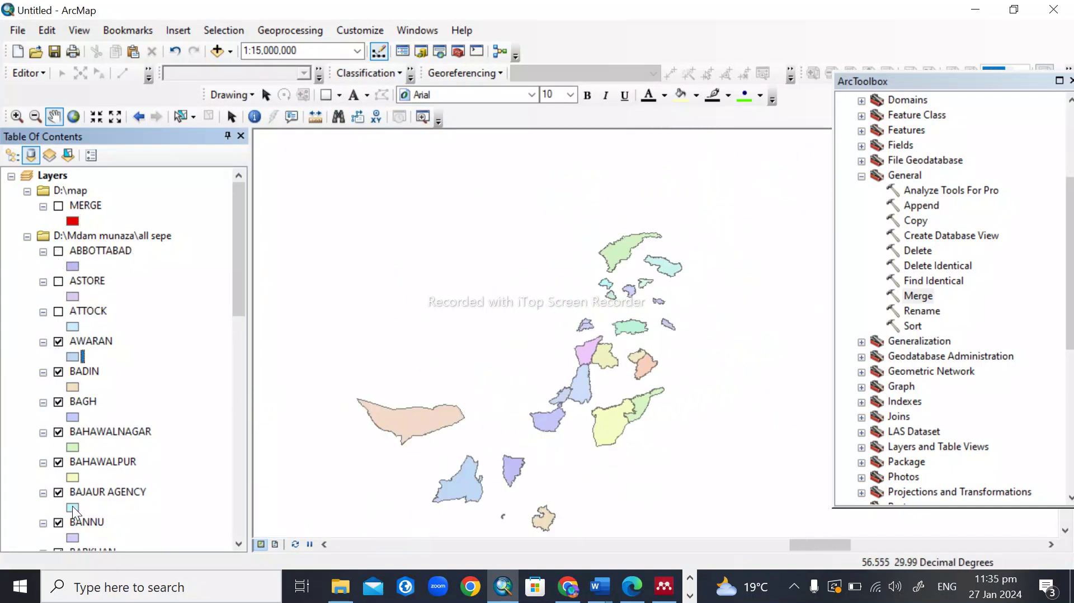
{"action": "left_click", "coordinate": [58, 341]}
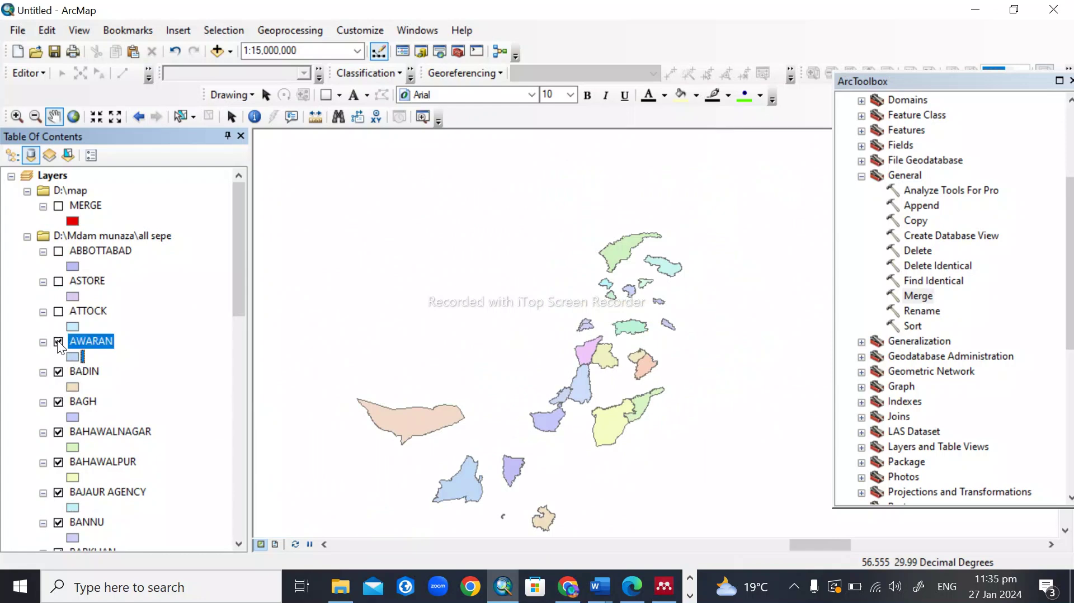
{"action": "left_click", "coordinate": [58, 371]}
{"action": "left_click", "coordinate": [58, 433]}
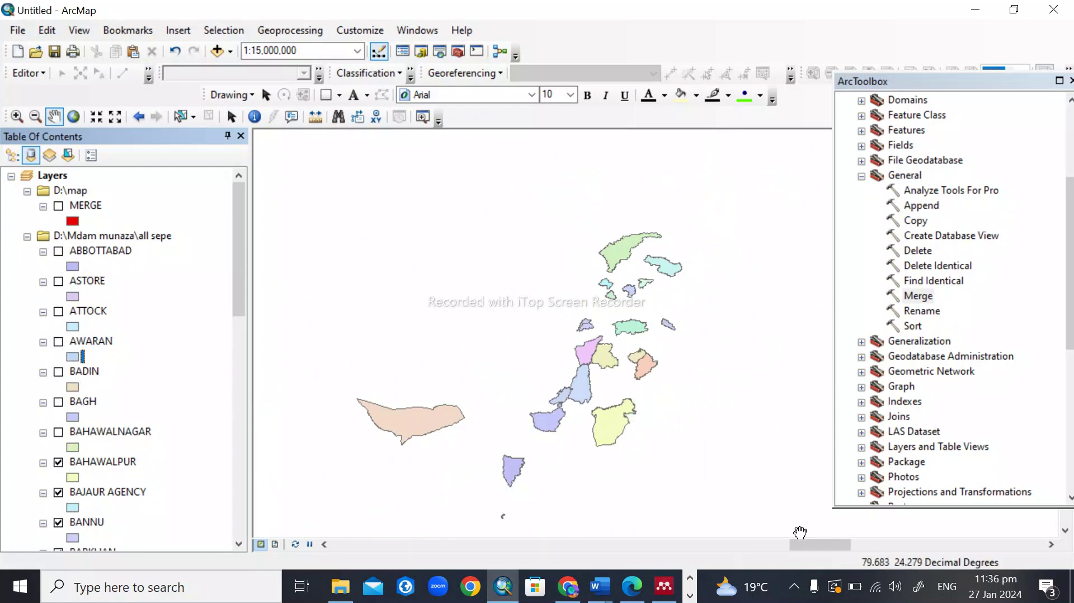
Show the MERGE layer briefly and hide it again to compare it with the district layers still switched on.
{"action": "left_click", "coordinate": [59, 207]}
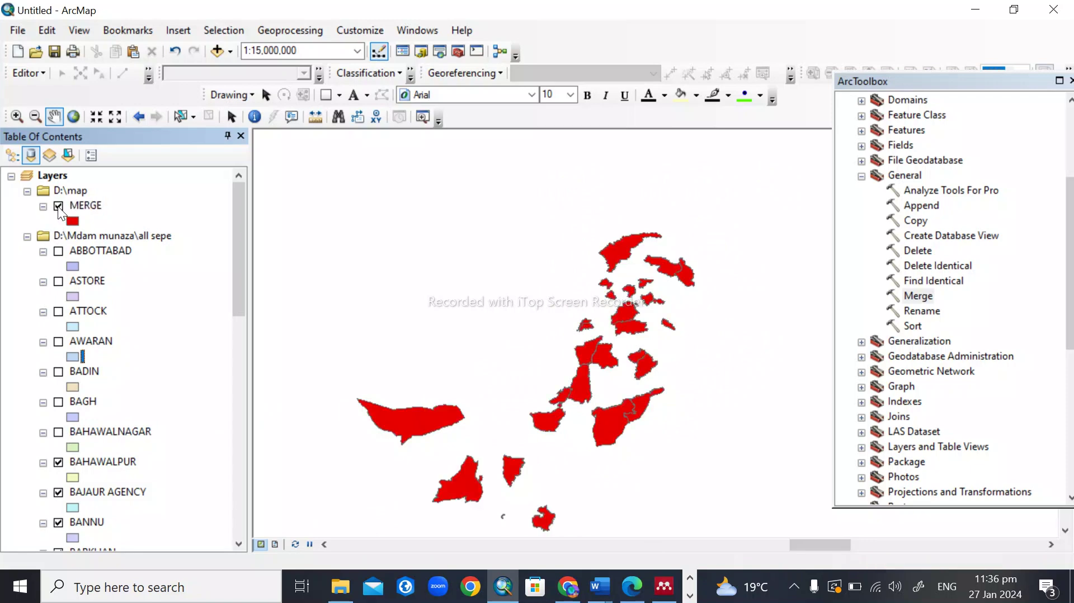
{"action": "left_click", "coordinate": [58, 207]}
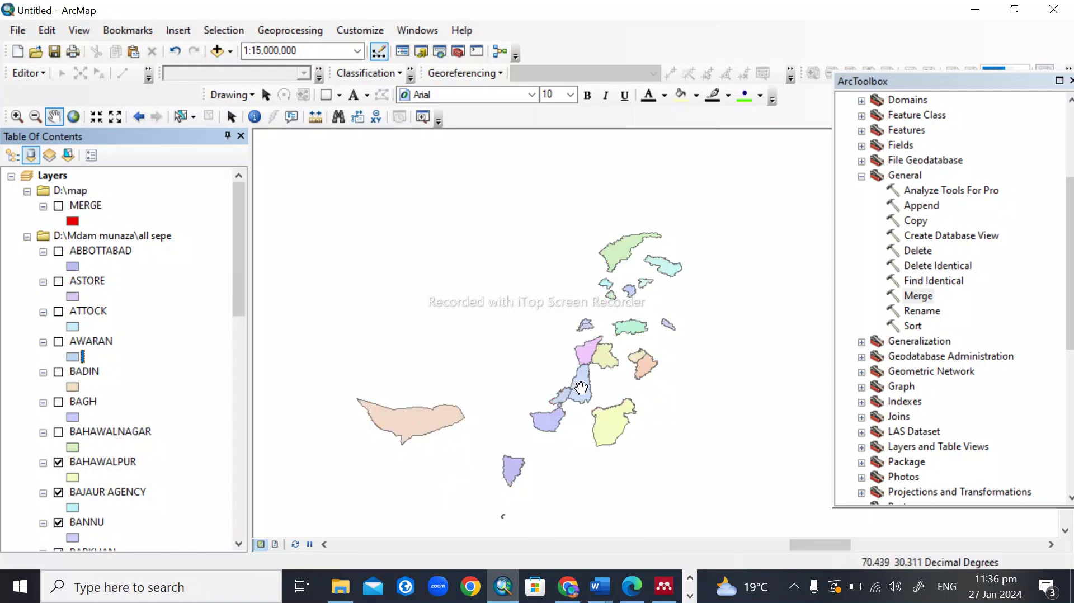
{"action": "scroll", "coordinate": [567, 392], "scroll_direction": "up", "scroll_amount": 4}
{"action": "scroll", "coordinate": [684, 407], "scroll_direction": "down", "scroll_amount": 2}
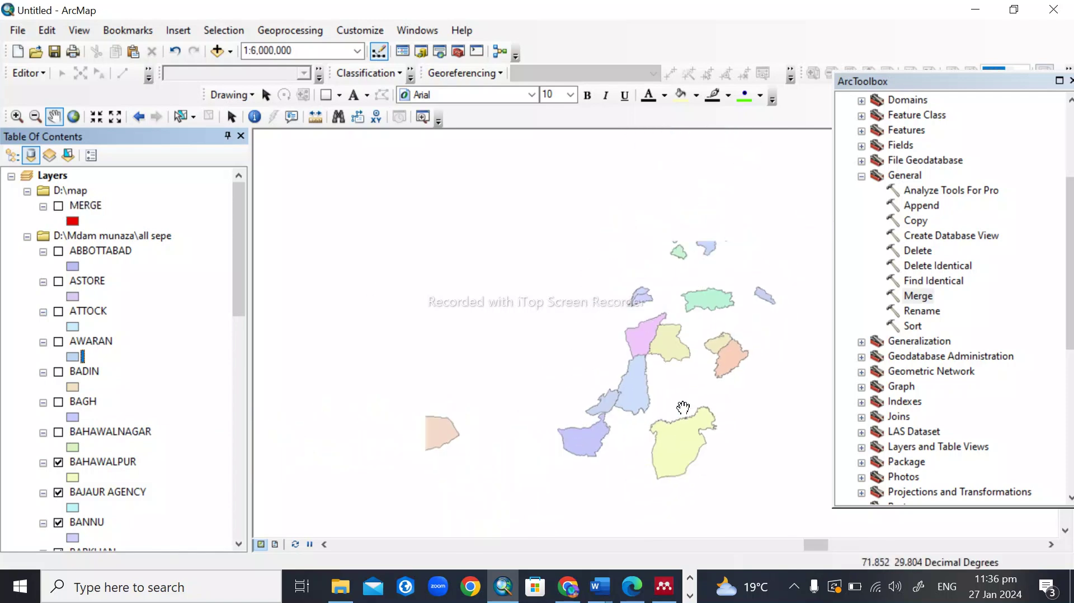